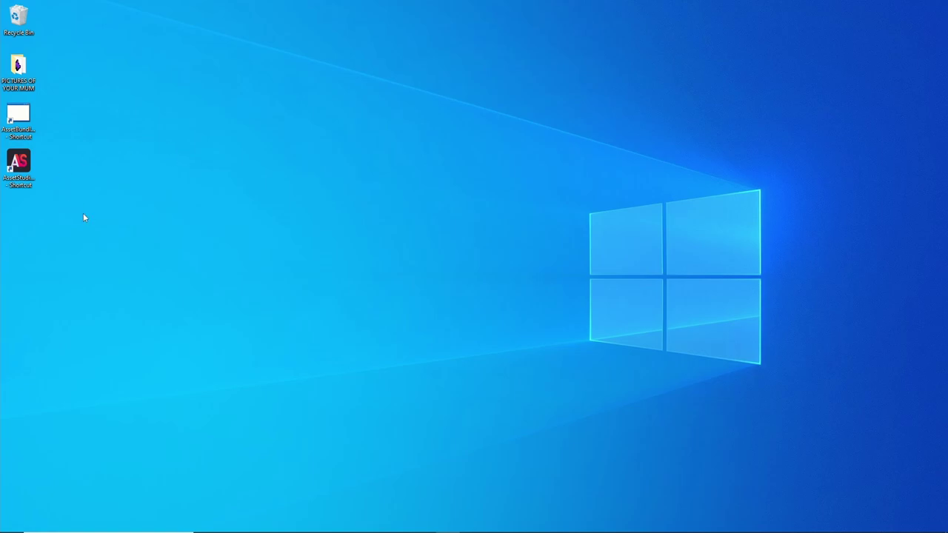
left_click_drag(84, 217, 12, 115)
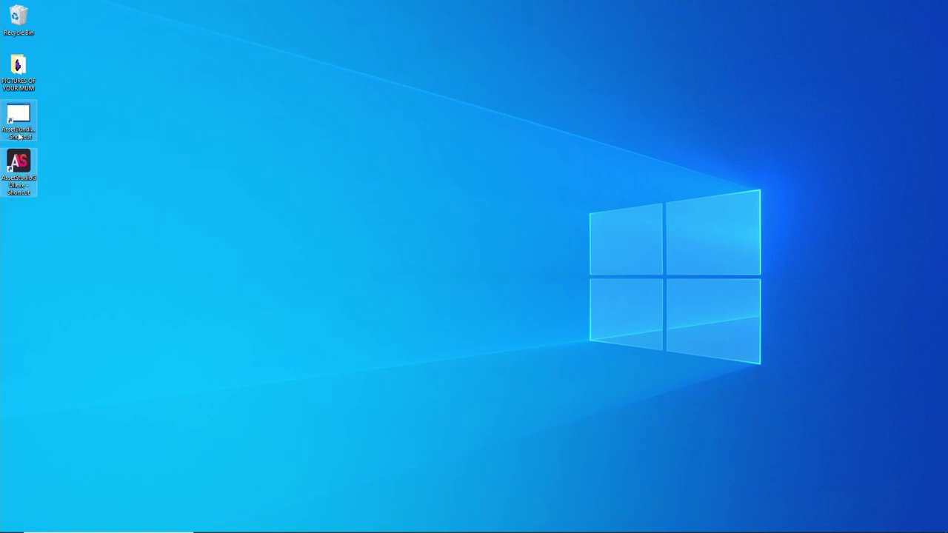
left_click(386, 242)
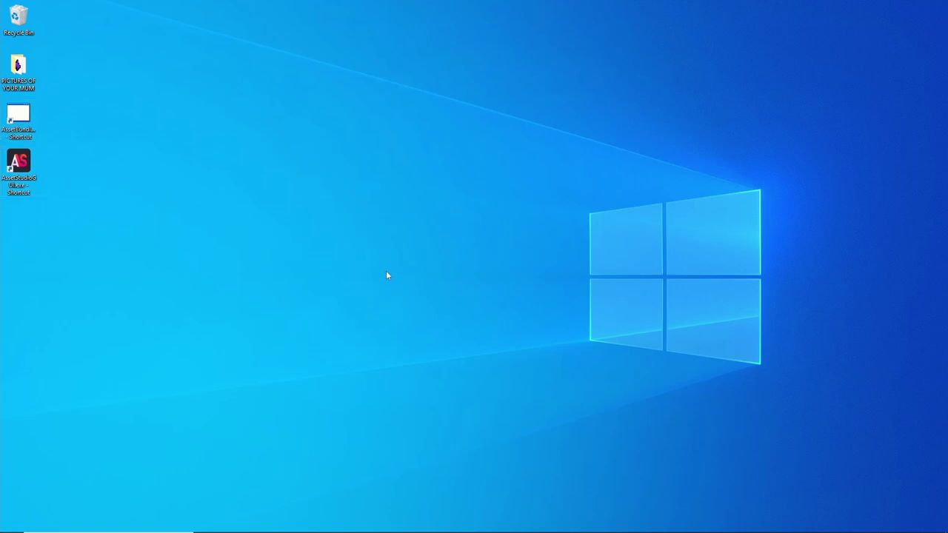
Switch to Steam and open ShellShock Live's local files folder in File Explorer, with the Steam window minimized
left_click(398, 526)
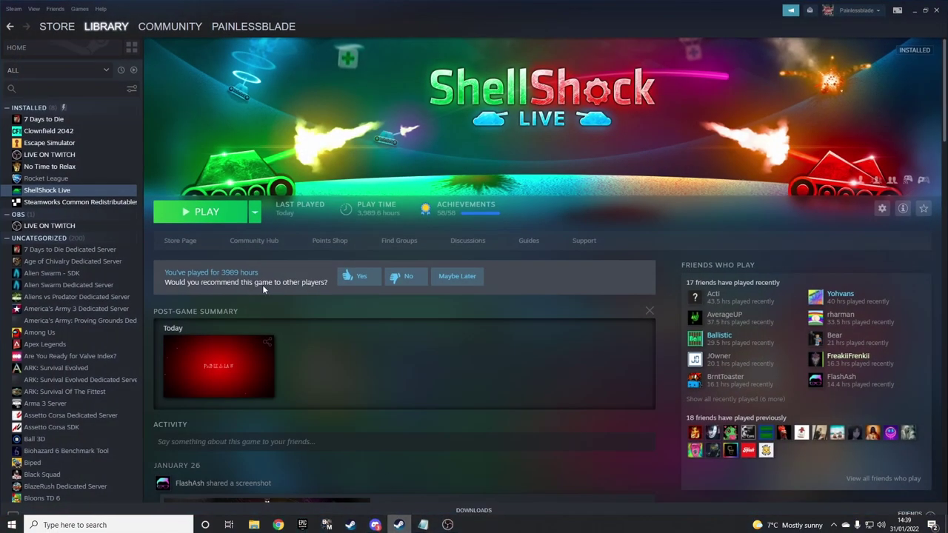
right_click(77, 194)
mouse_move(104, 253)
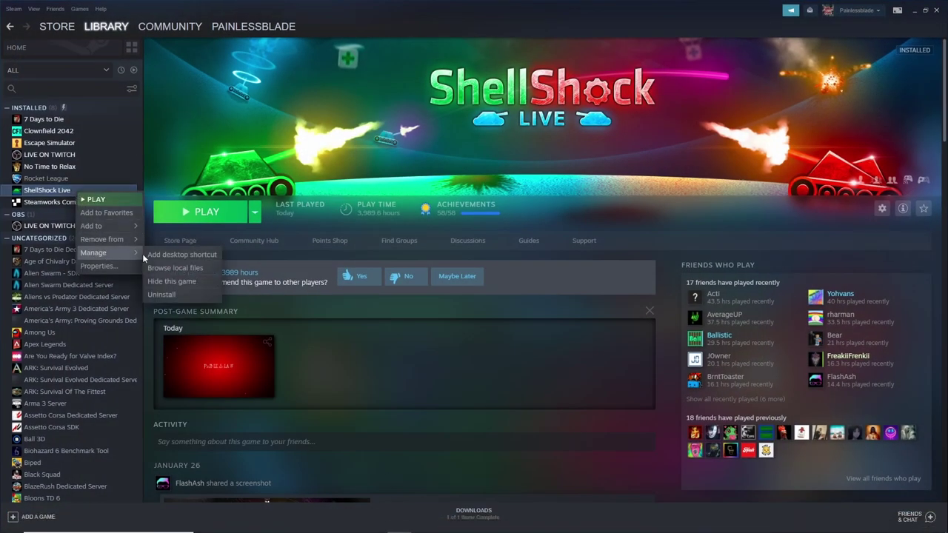
left_click(181, 268)
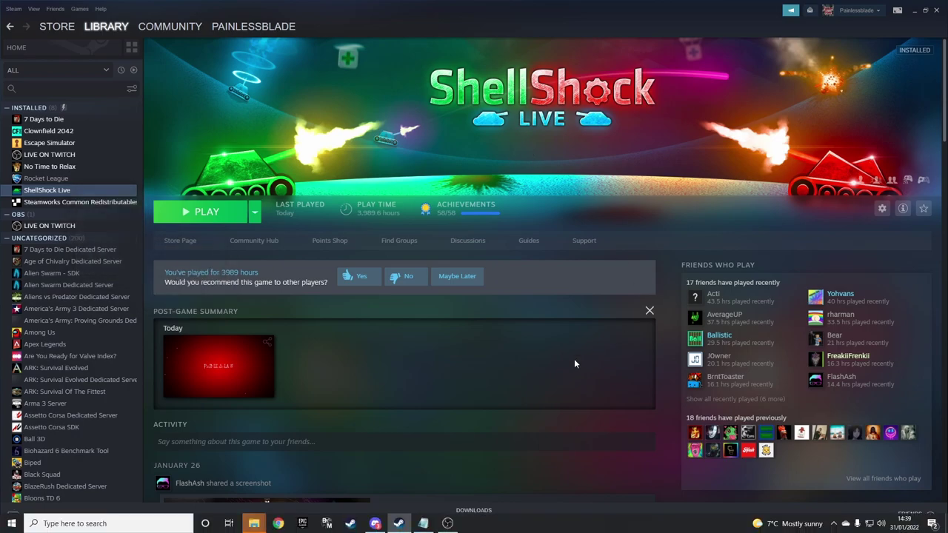
left_click(914, 11)
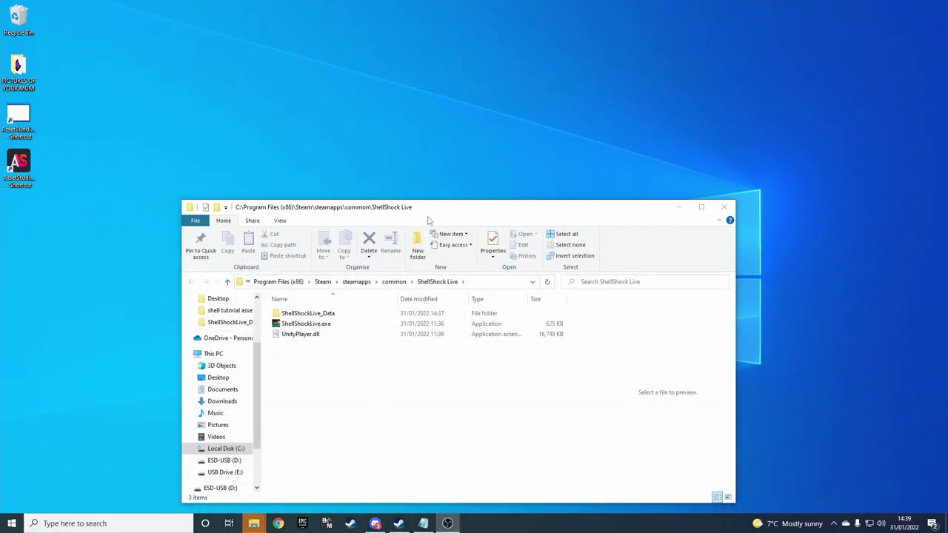
left_click_drag(425, 215, 527, 66)
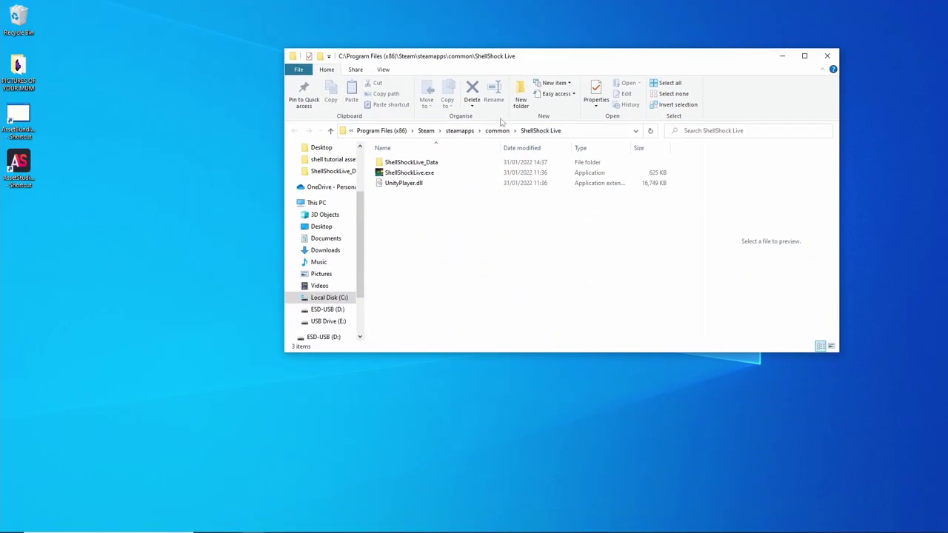
Locate the ShellShockLive_Data folder in the game's install directory, and close the File Explorer window
left_click(436, 164)
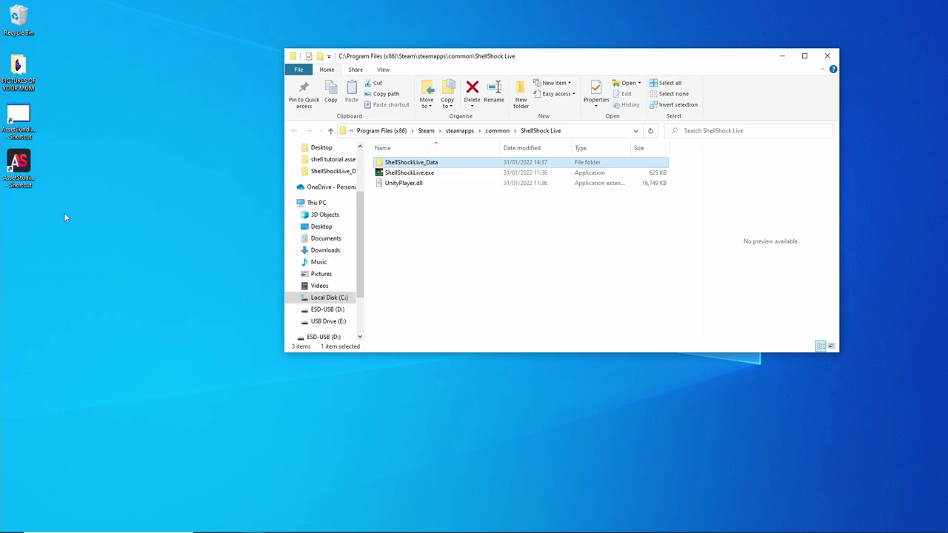
left_click_drag(536, 64, 611, 68)
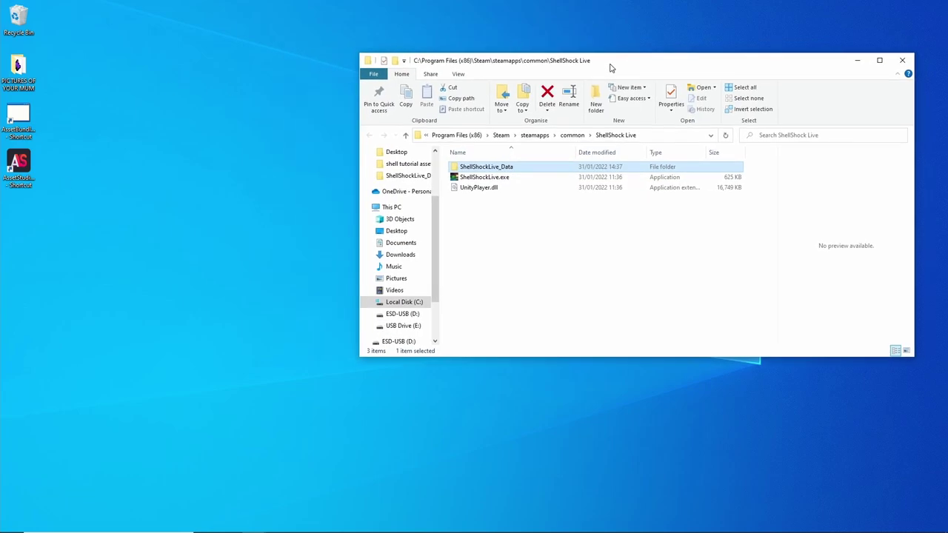
left_click(902, 60)
Launch AssetStudioGUI from the desktop and load the ShellShockLive_Data folder into it
left_click(21, 186)
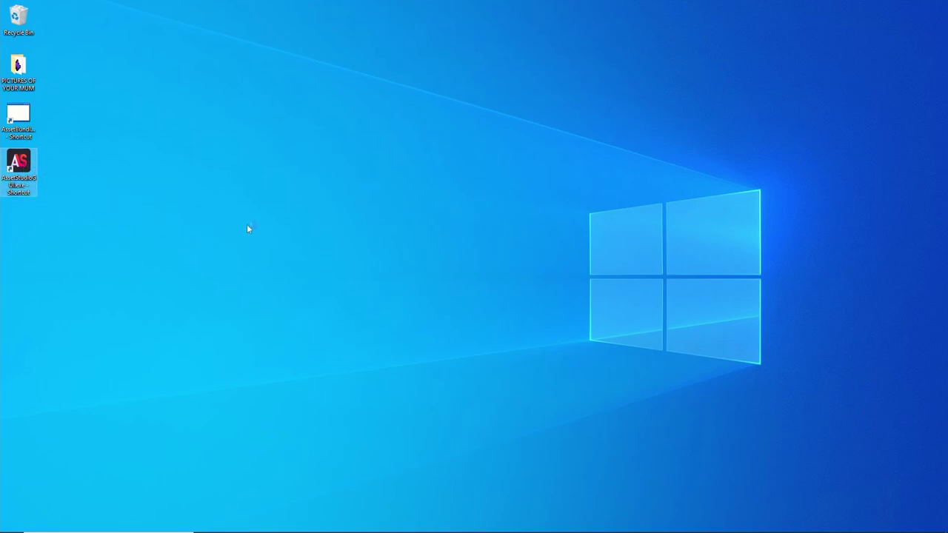
key("Return")
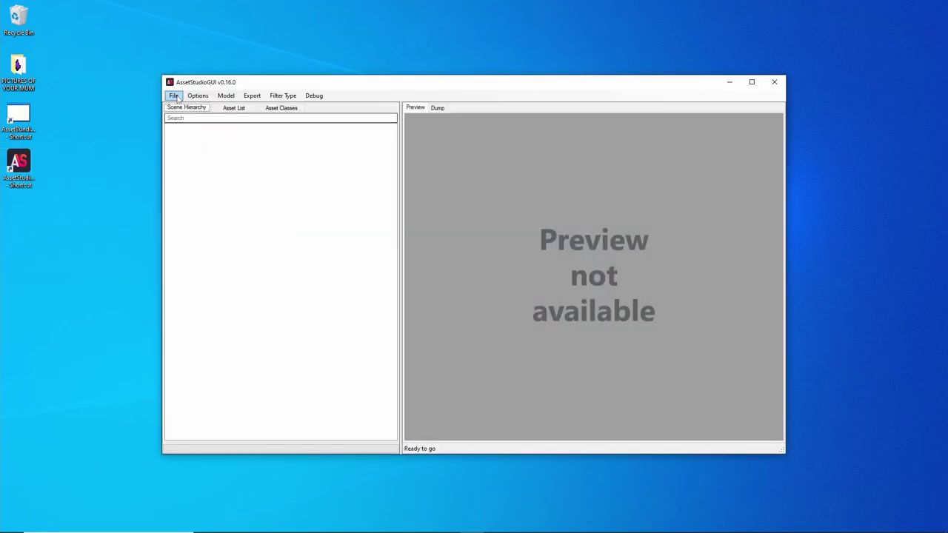
left_click(173, 96)
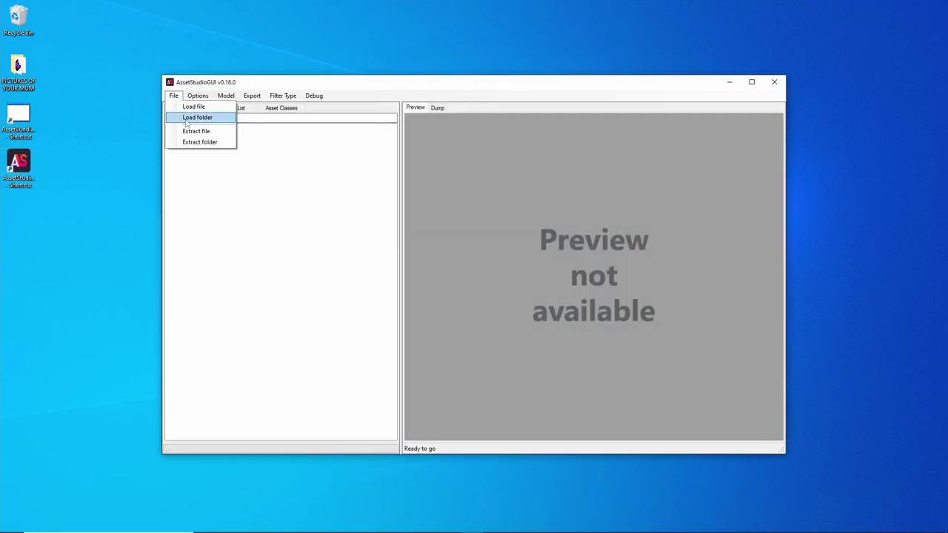
left_click(194, 118)
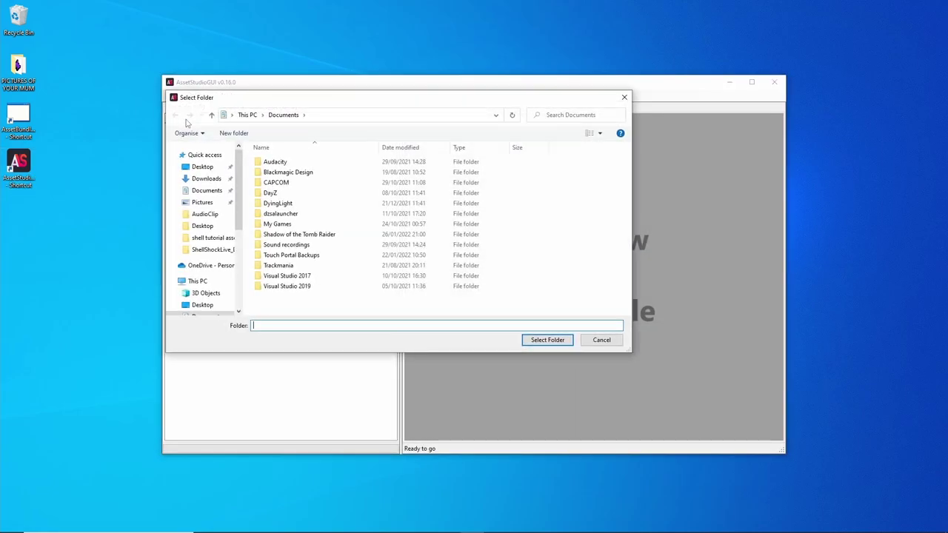
left_click(217, 250)
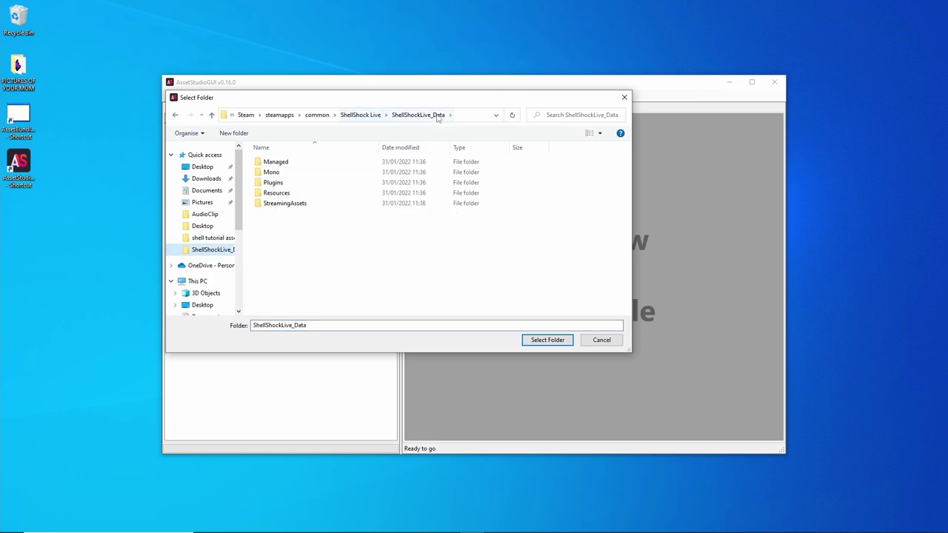
left_click(543, 341)
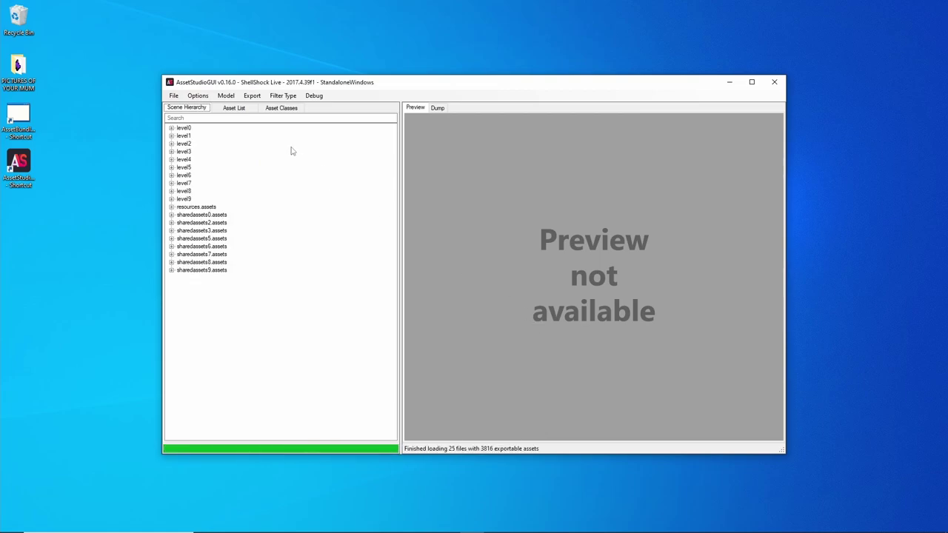
Show the asset list and filter it to Texture2D assets only
left_click(233, 108)
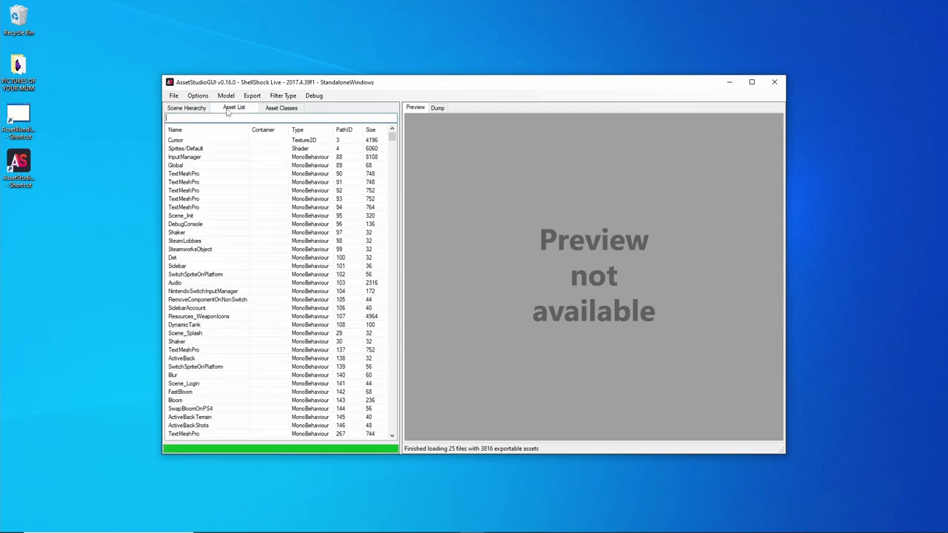
left_click(279, 96)
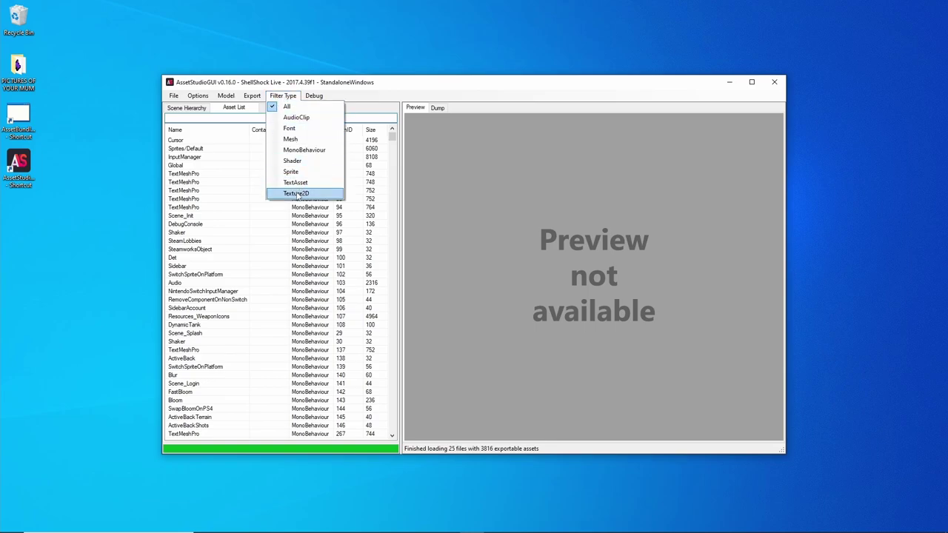
left_click(297, 193)
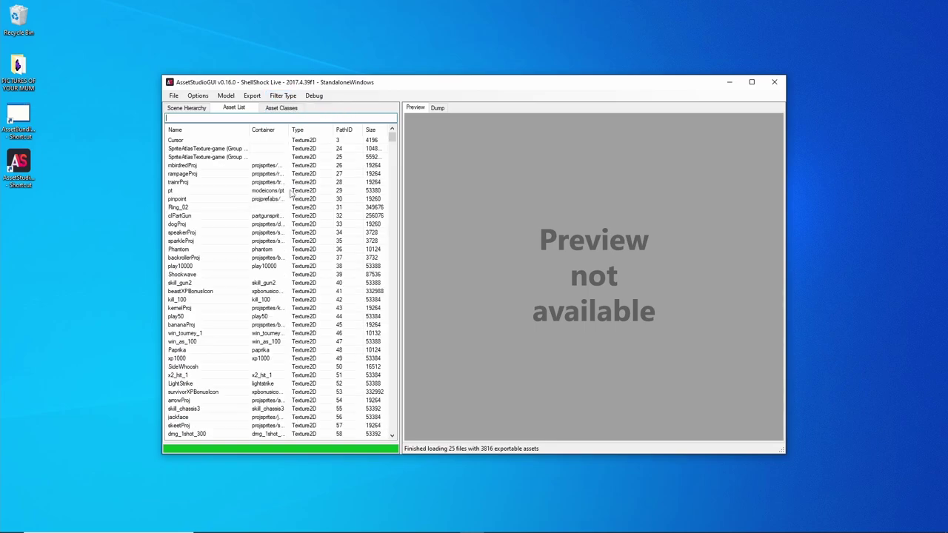
Start exporting the filtered assets and create a folder named "original" inside "shell tutorial asset changing thing" on the D: drive
left_click(252, 96)
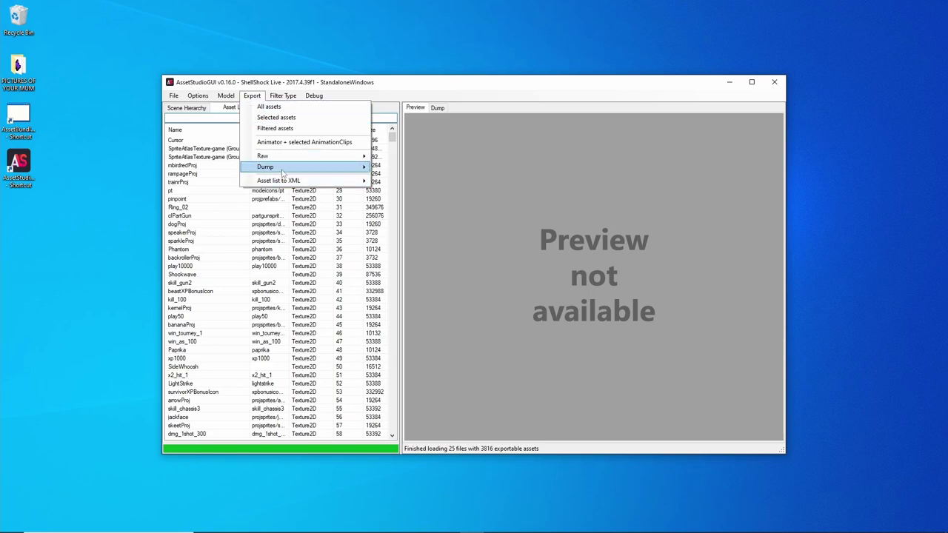
left_click(276, 129)
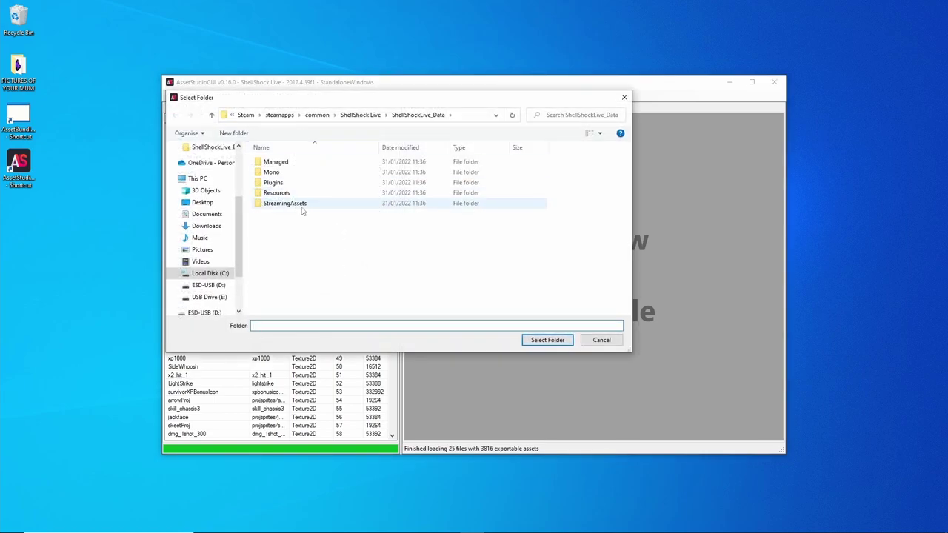
scroll(241, 221, "down", 2)
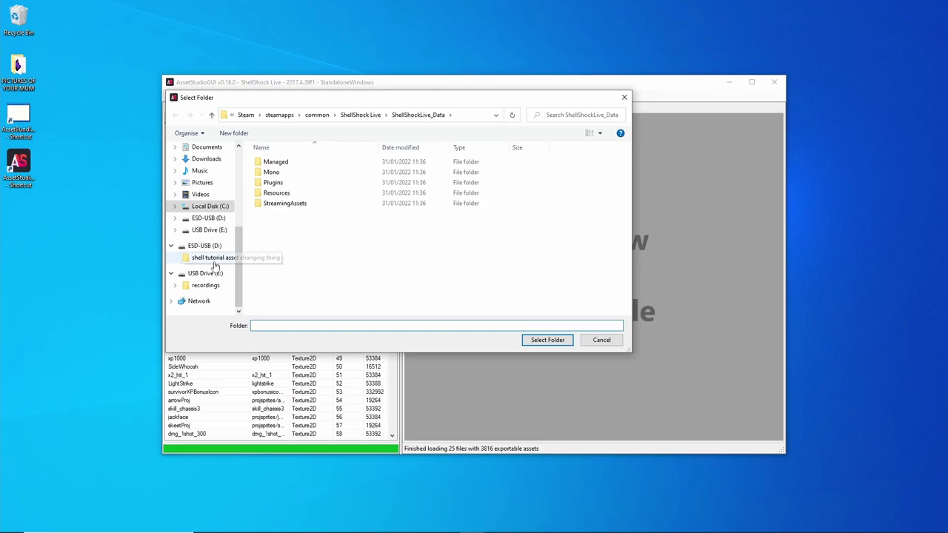
left_click(215, 257)
right_click(319, 186)
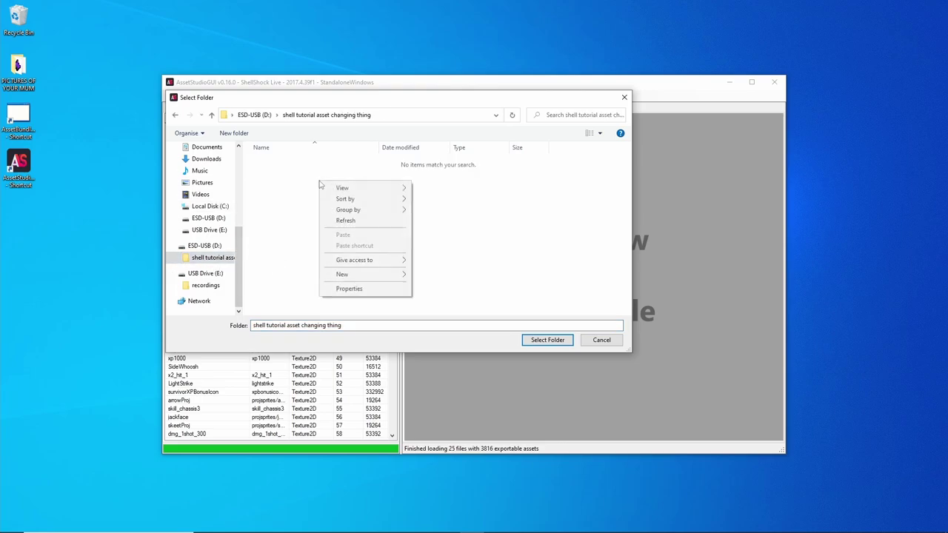
mouse_move(365, 275)
left_click(434, 275)
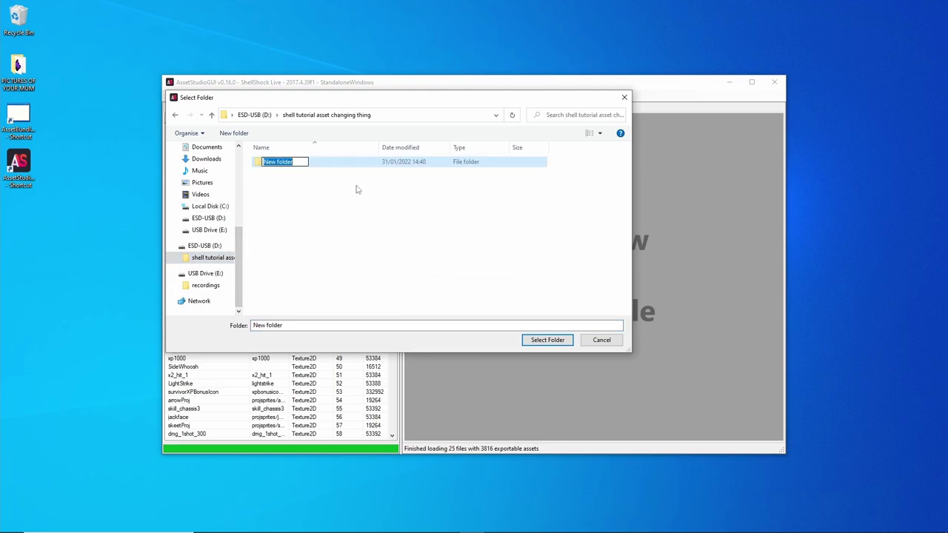
type("original")
key("Return")
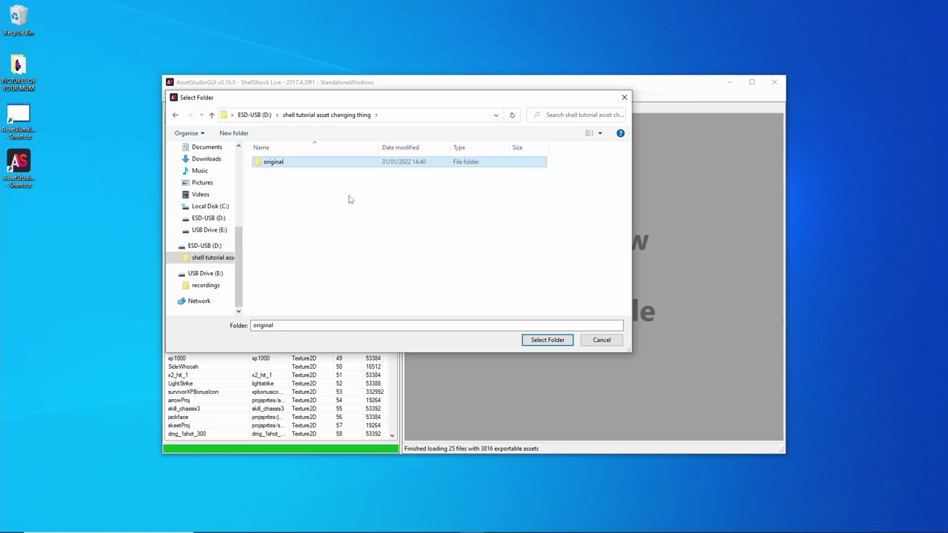
Create a second folder named "modded" beside the "original" folder
right_click(350, 199)
mouse_move(440, 301)
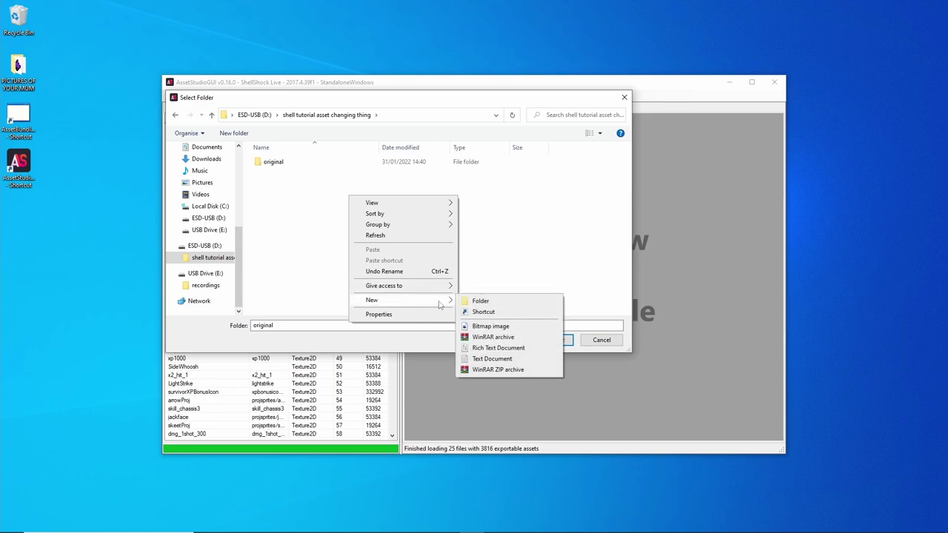
left_click(472, 299)
type("modded")
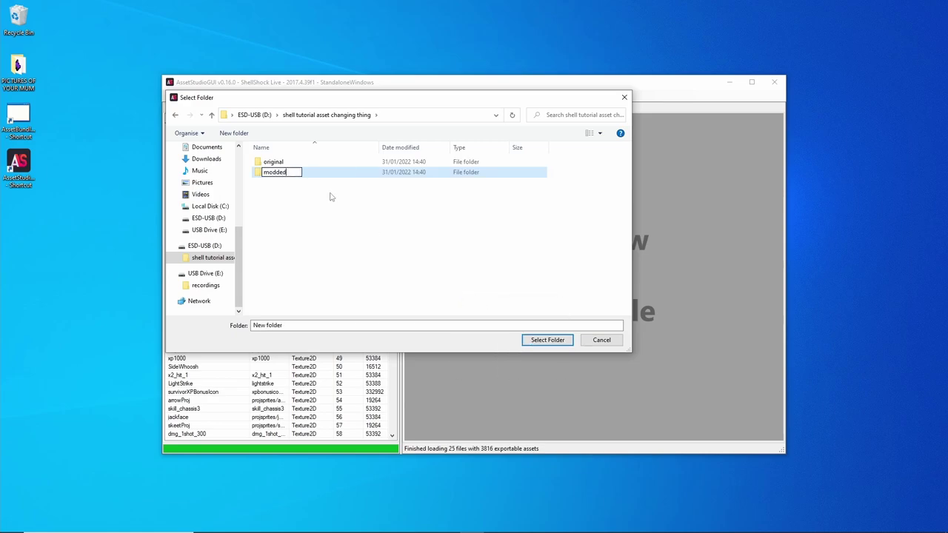
key("Return")
left_click(312, 218)
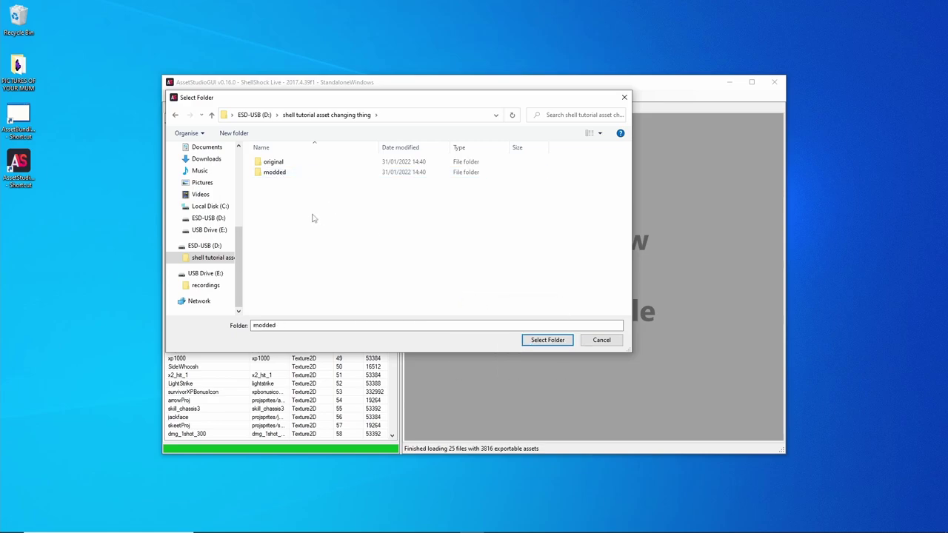
Export the filtered textures into the "original" folder and open the exported Texture2D subfolder
double_click(278, 162)
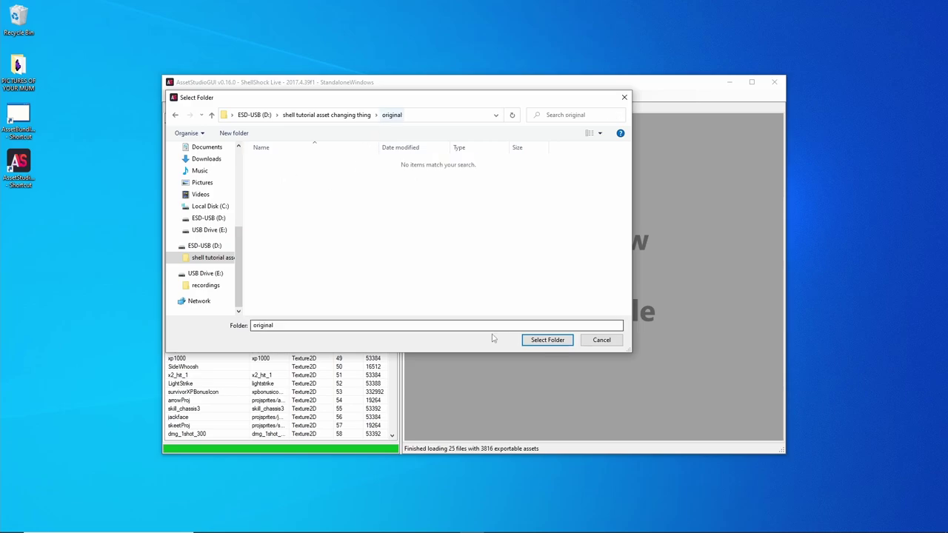
left_click(549, 340)
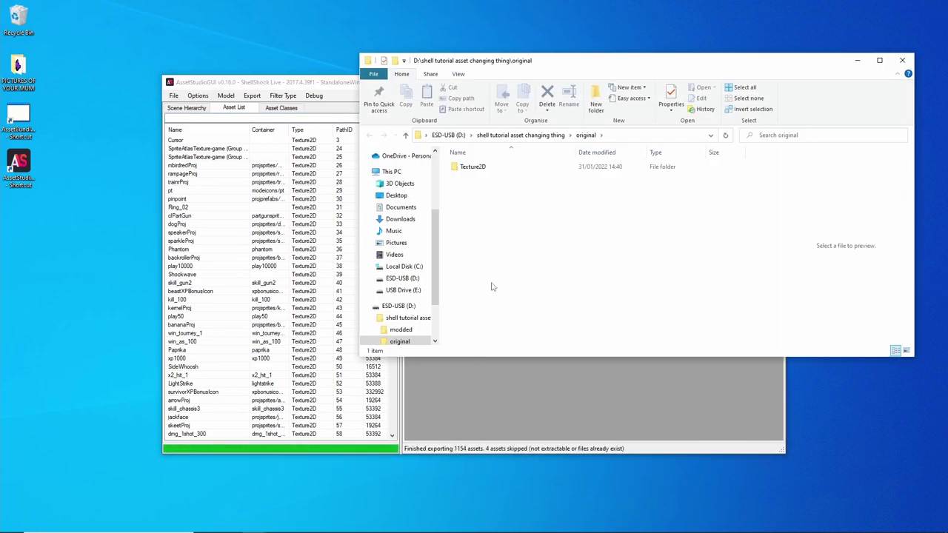
left_click(480, 168)
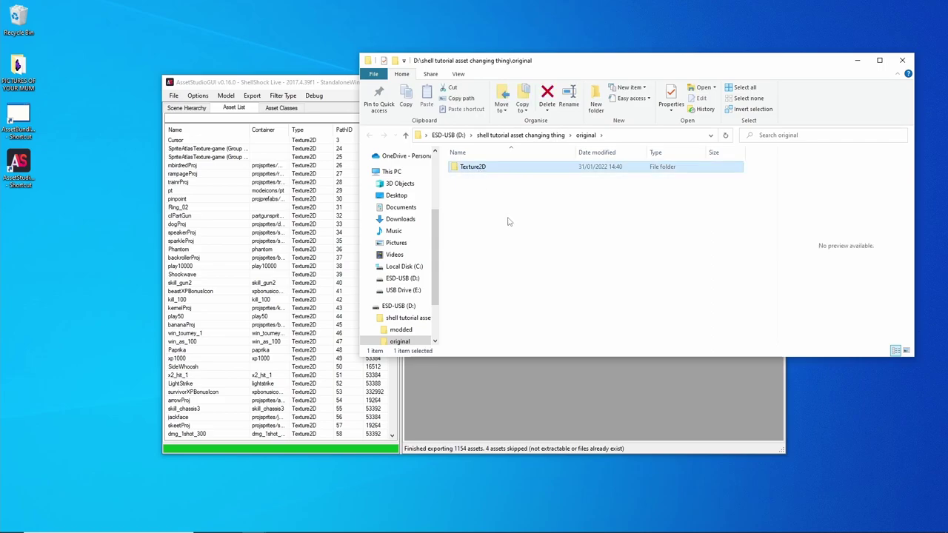
double_click(474, 166)
mouse_move(773, 159)
left_mouse_down()
mouse_move(775, 243)
mouse_move(772, 153)
left_mouse_up()
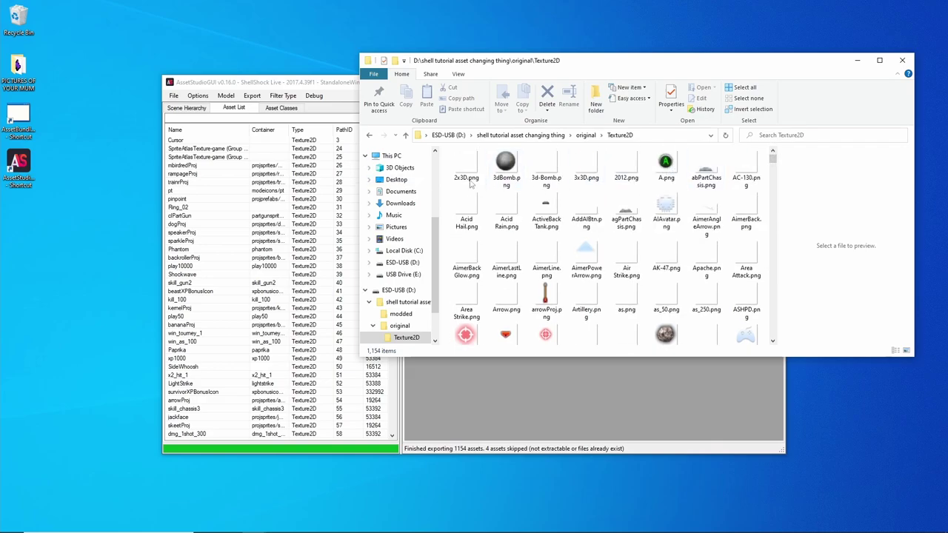
Search the Texture2D folder for "sprit" and preview the SpriteAtlasTexture-game (Group 1) image
left_click(801, 135)
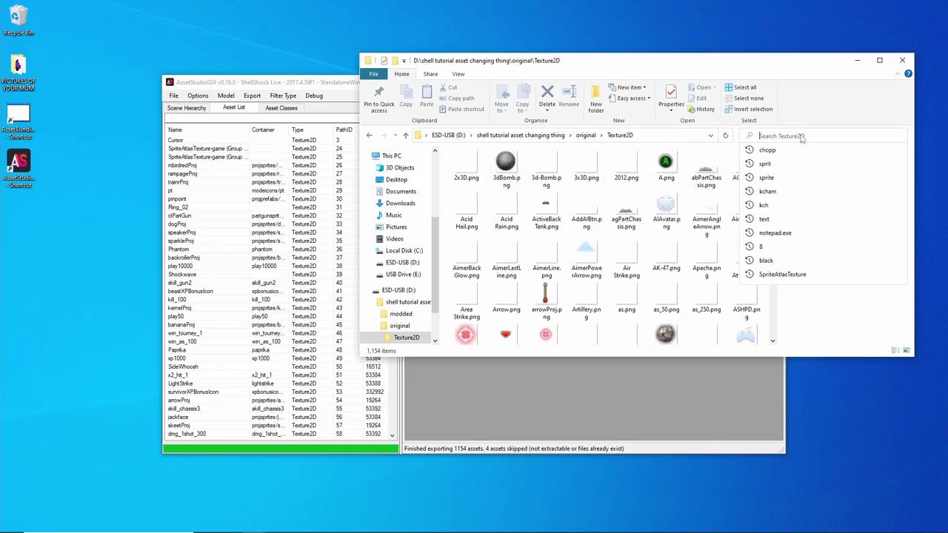
type("sprit")
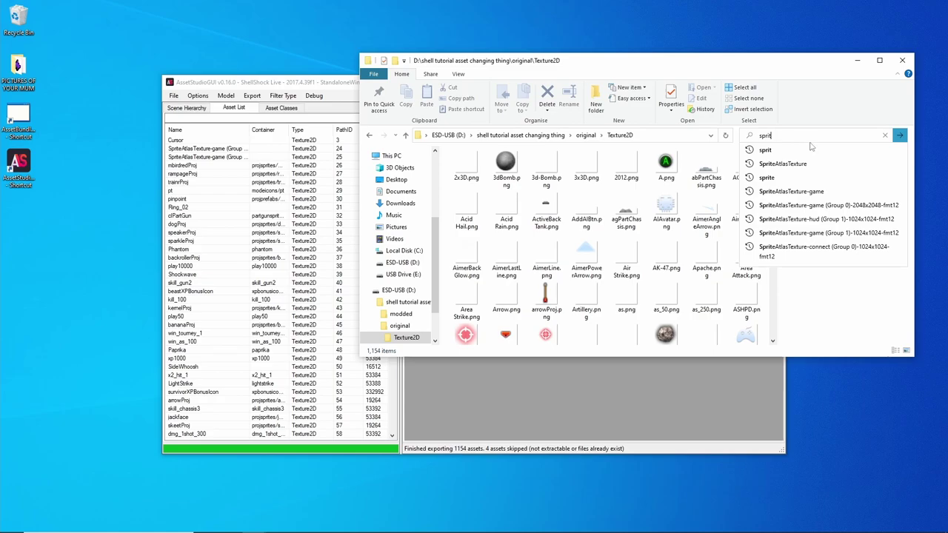
key("Return")
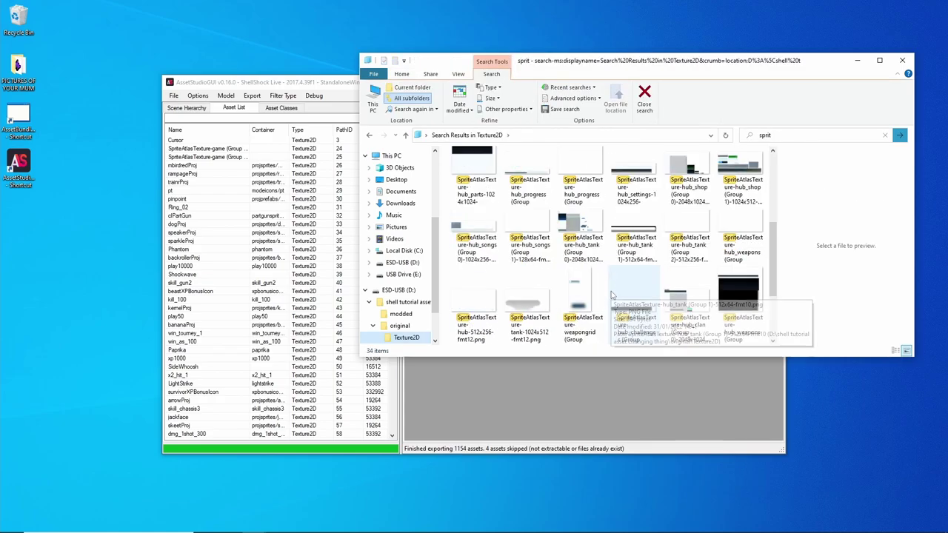
scroll(612, 294, "down", 1)
left_click(650, 299)
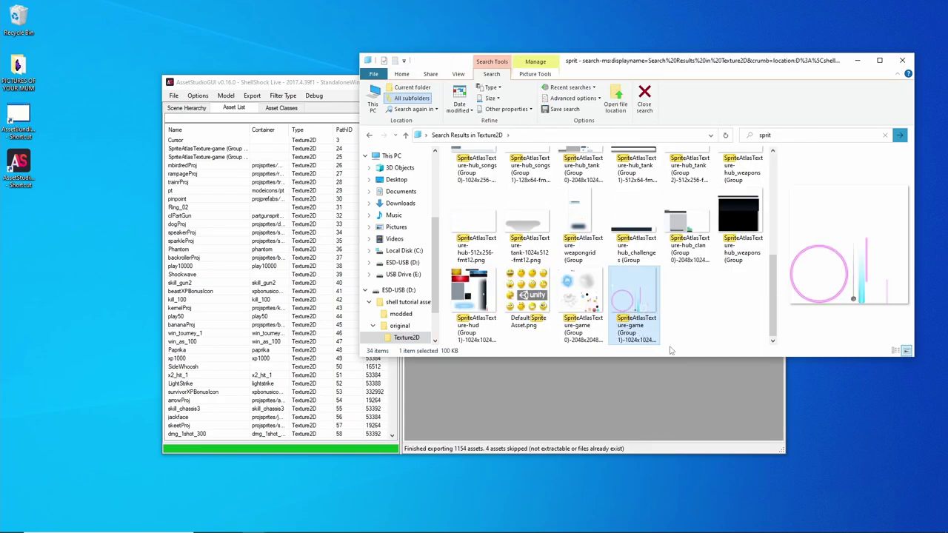
Copy the SpriteAtlasTexture-game (Group 1) image from the search results into the "modded" folder
right_click(642, 303)
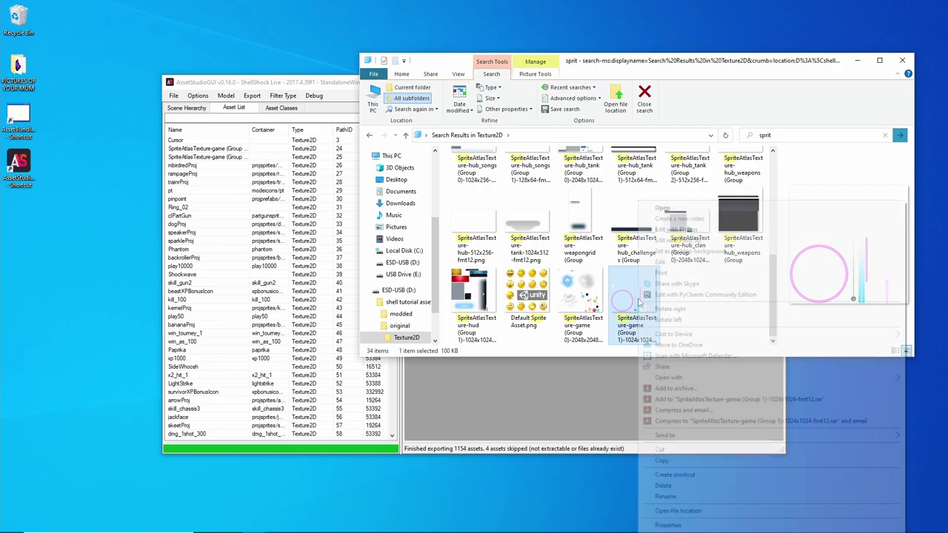
left_click(688, 460)
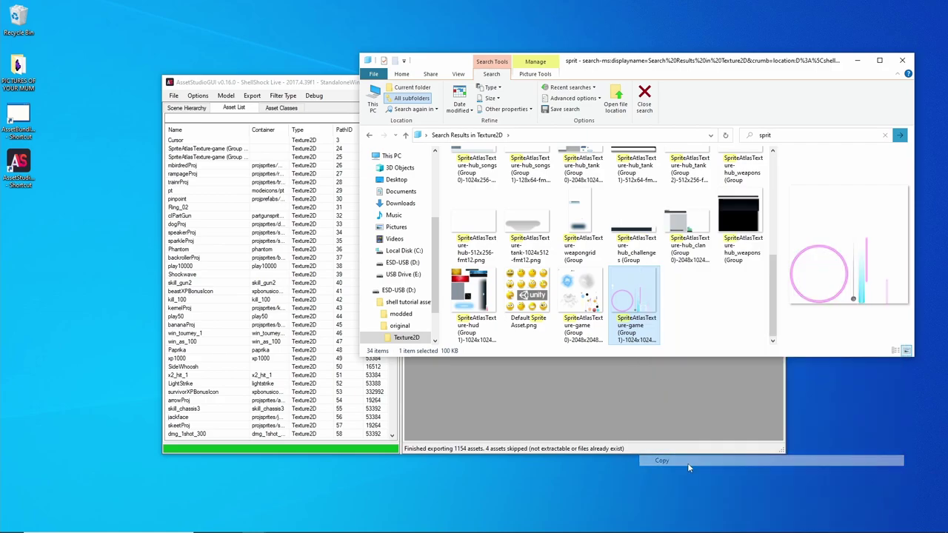
left_click(404, 314)
right_click(527, 186)
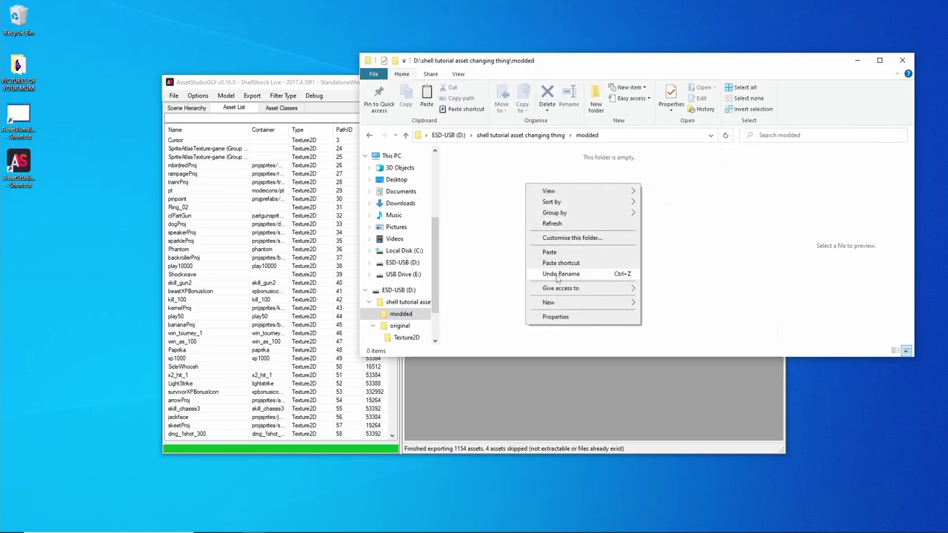
left_click(550, 252)
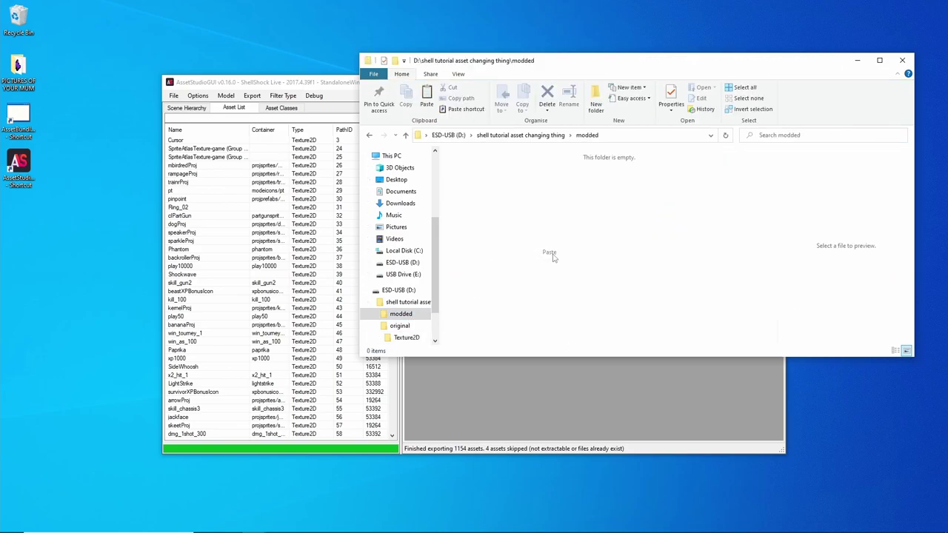
Search the original Texture2D folder for "chopp" and select chopperProj.png
left_click(406, 338)
left_click(774, 136)
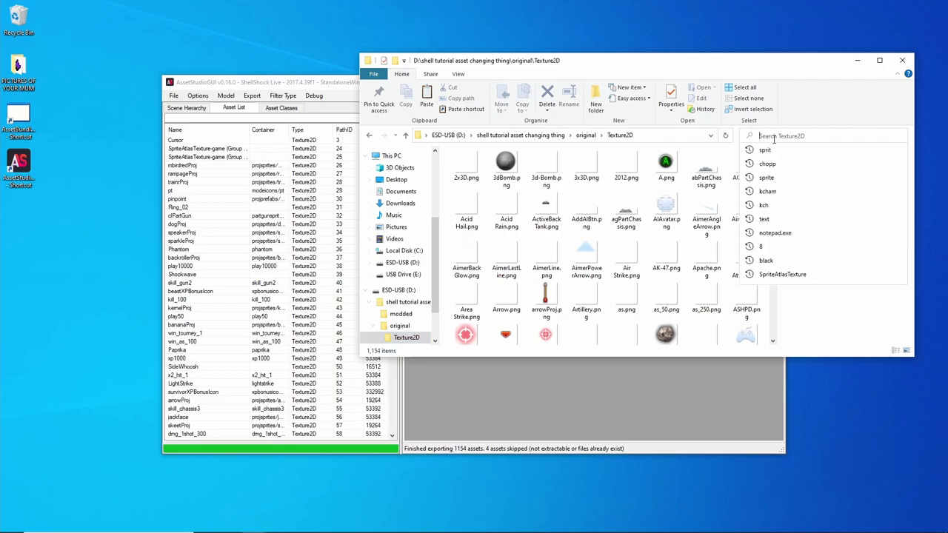
type("chopp")
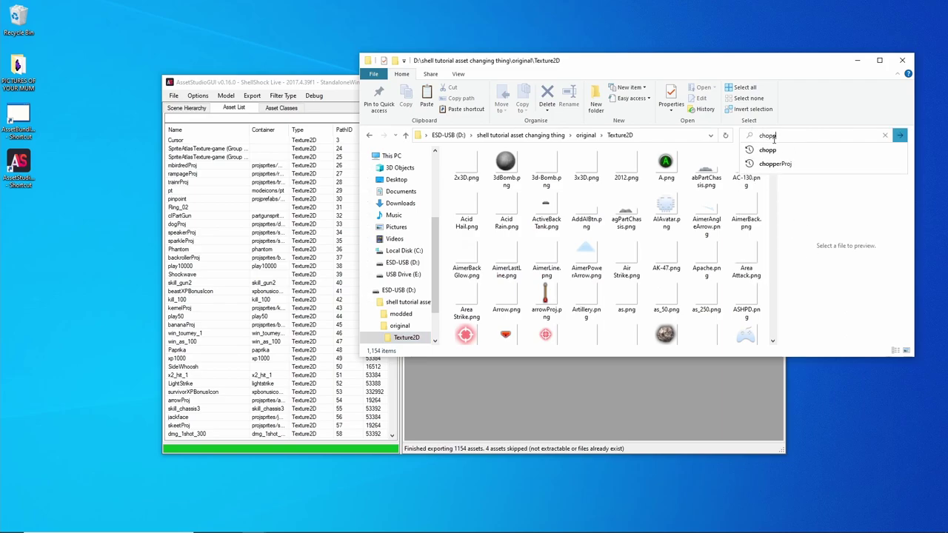
key("Return")
left_click(528, 183)
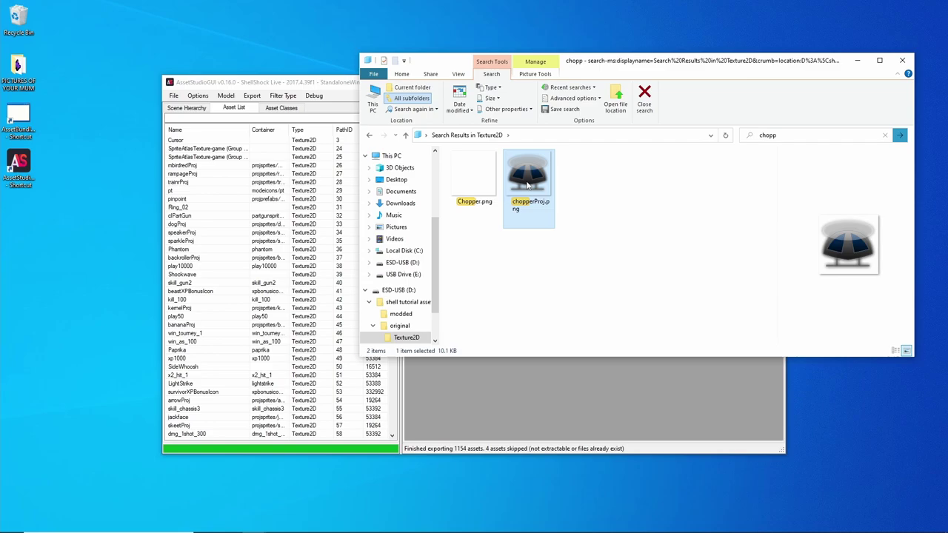
Copy chopperProj.png into the "modded" folder
right_click(528, 183)
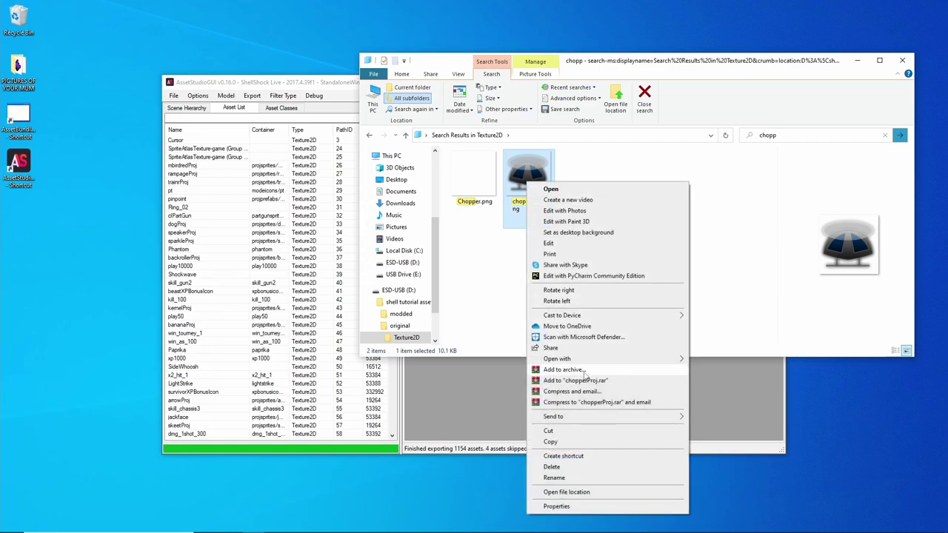
left_click(578, 443)
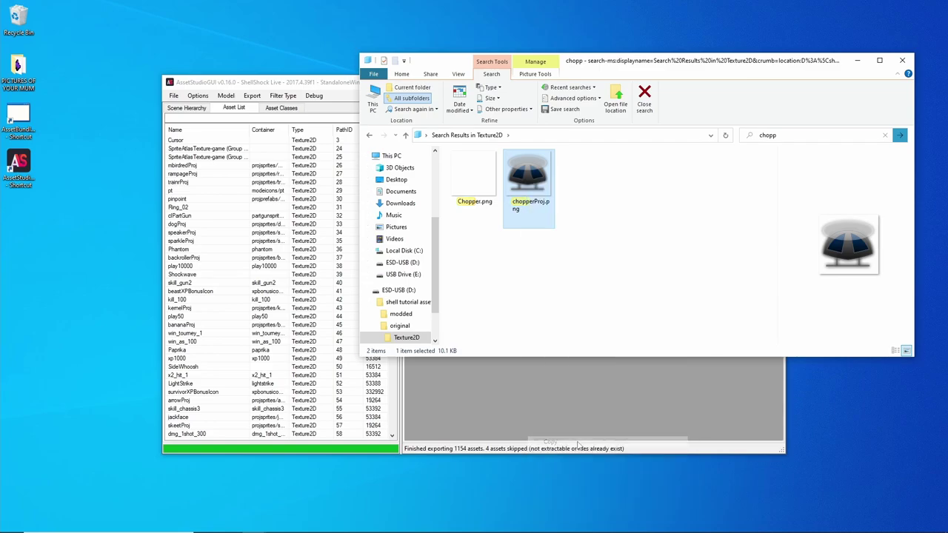
left_click(401, 313)
right_click(552, 251)
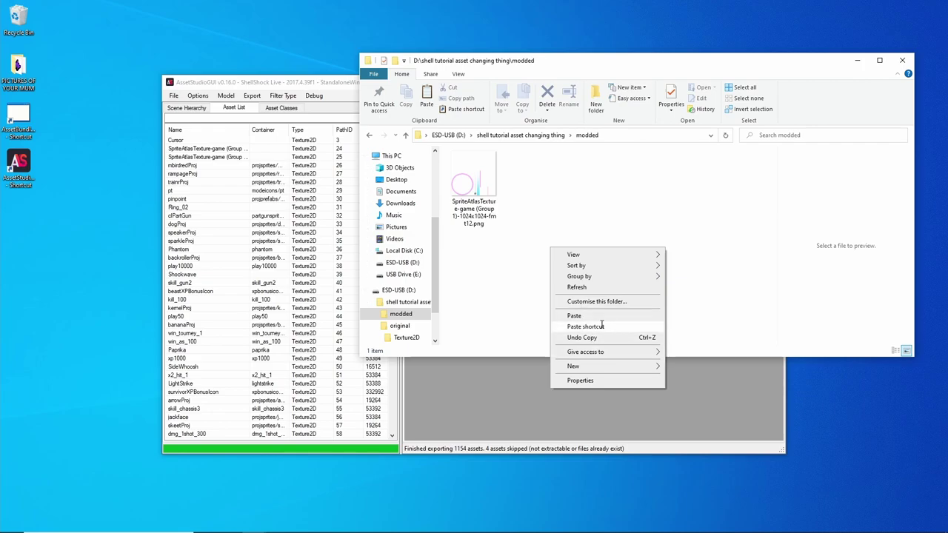
left_click(575, 316)
Open the SpriteAtlasTexture-game (Group 1) copy from the "modded" folder in GIMP
left_click(465, 186)
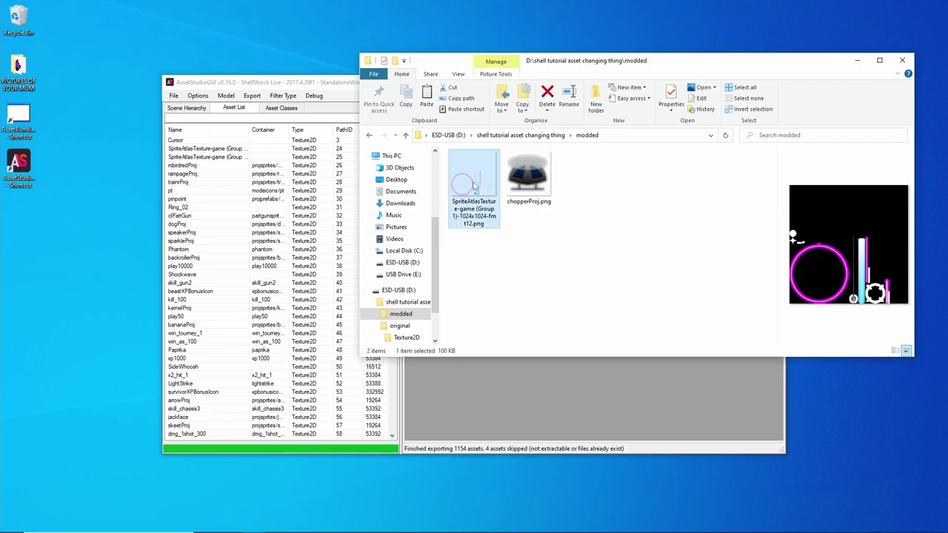
right_click(473, 182)
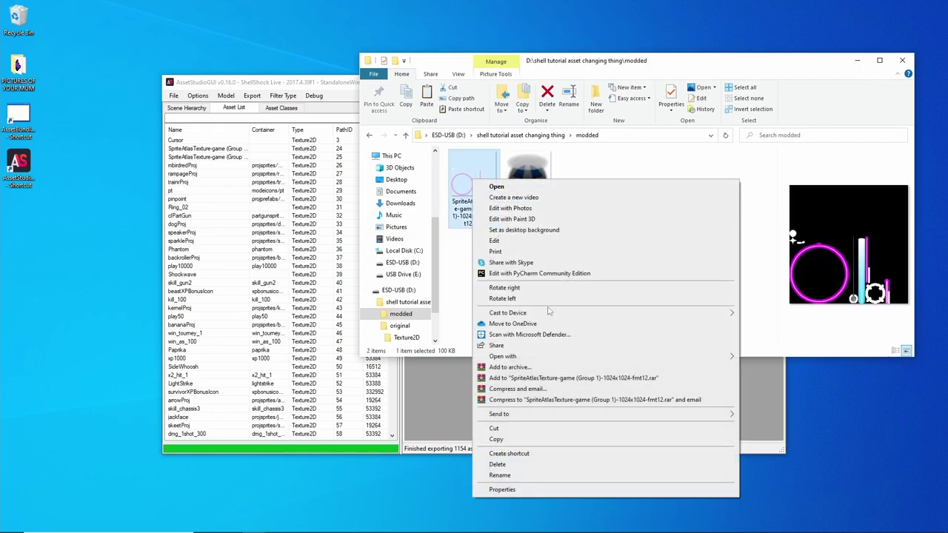
mouse_move(659, 359)
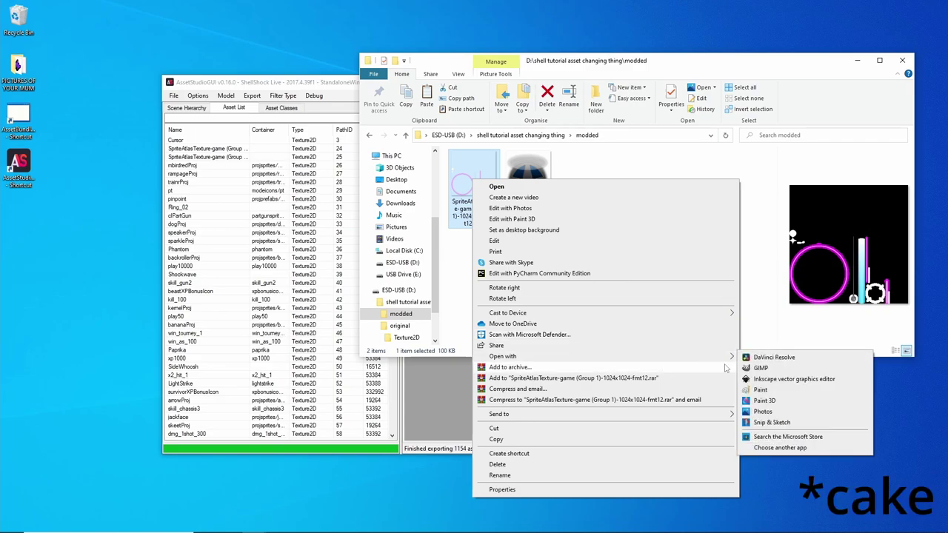
left_click(770, 368)
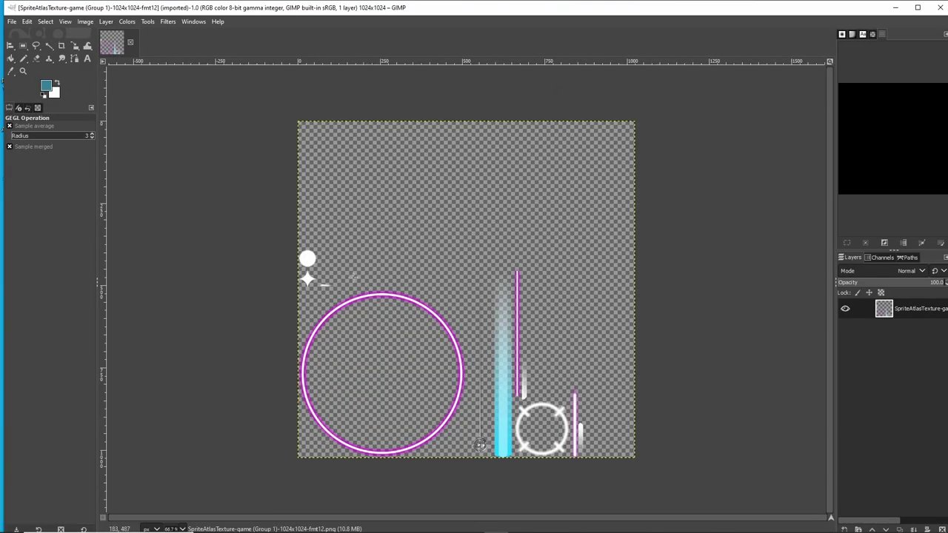
Outline the large purple ring with a Free Select selection
left_click(35, 45)
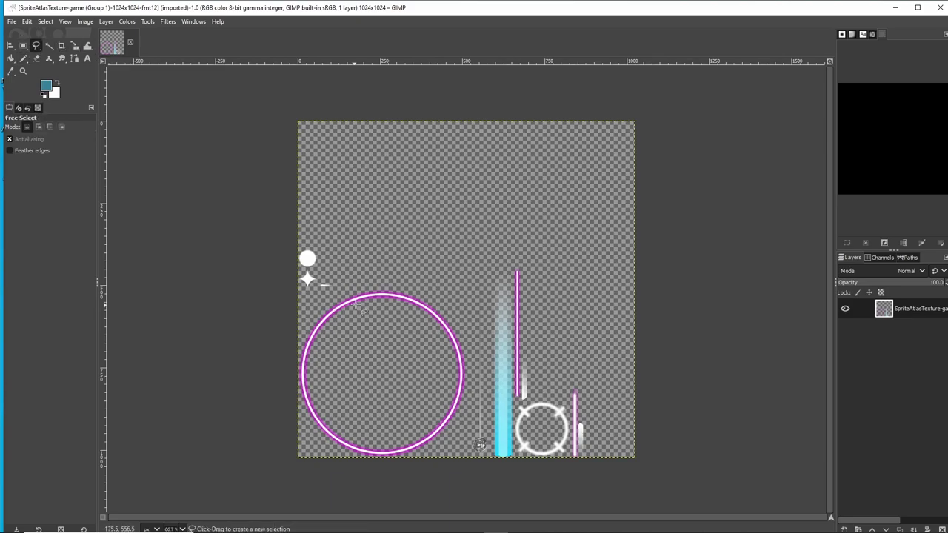
mouse_move(291, 343)
left_mouse_down()
mouse_move(313, 441)
mouse_move(386, 466)
mouse_move(418, 460)
mouse_move(475, 421)
mouse_move(465, 359)
left_mouse_up()
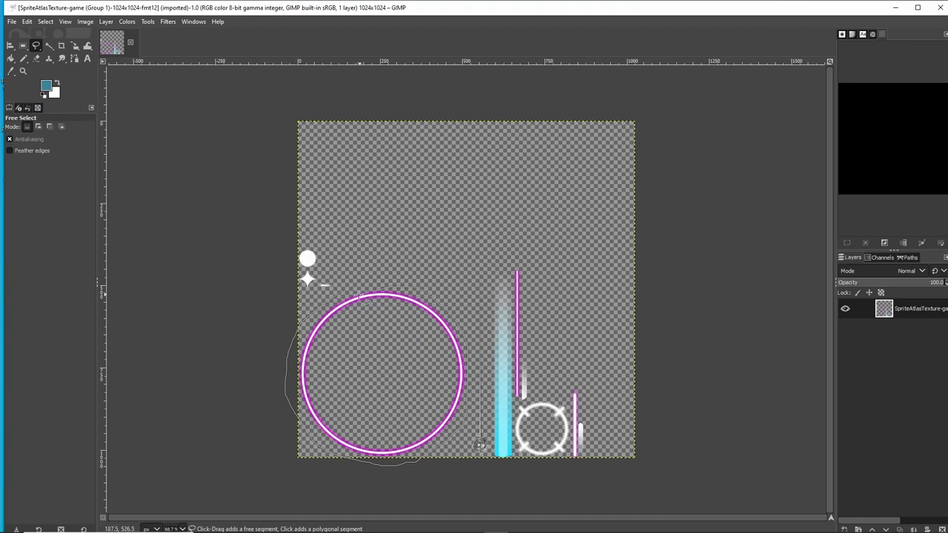
left_click(343, 291)
key("Return")
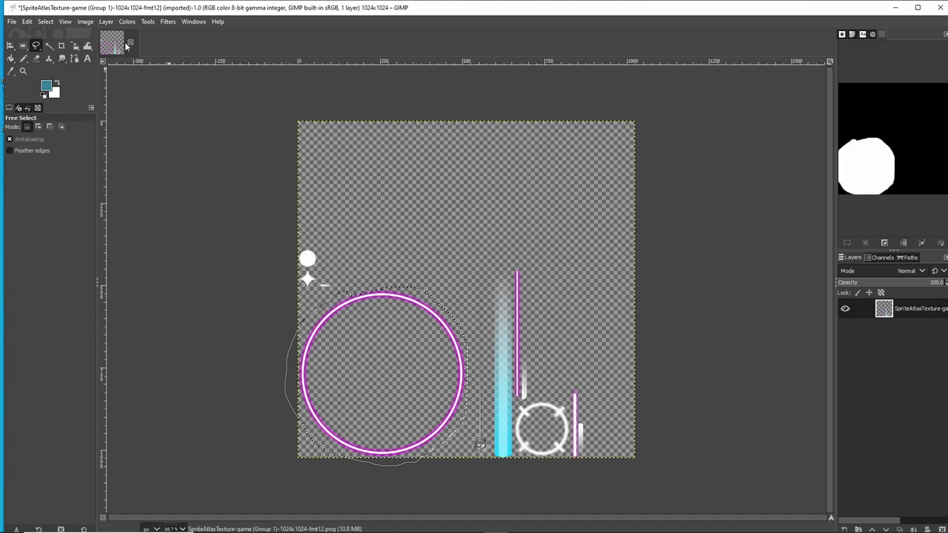
Recolor the selected ring red using Hue-Saturation with hue 62.6, lightness -14.0 and saturation 20.7
left_click(127, 20)
left_click(156, 69)
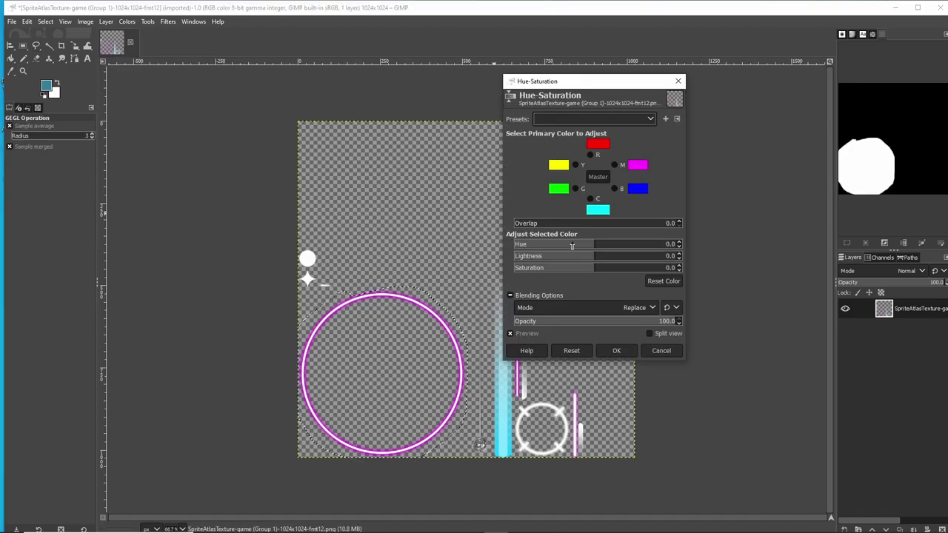
left_click(628, 244)
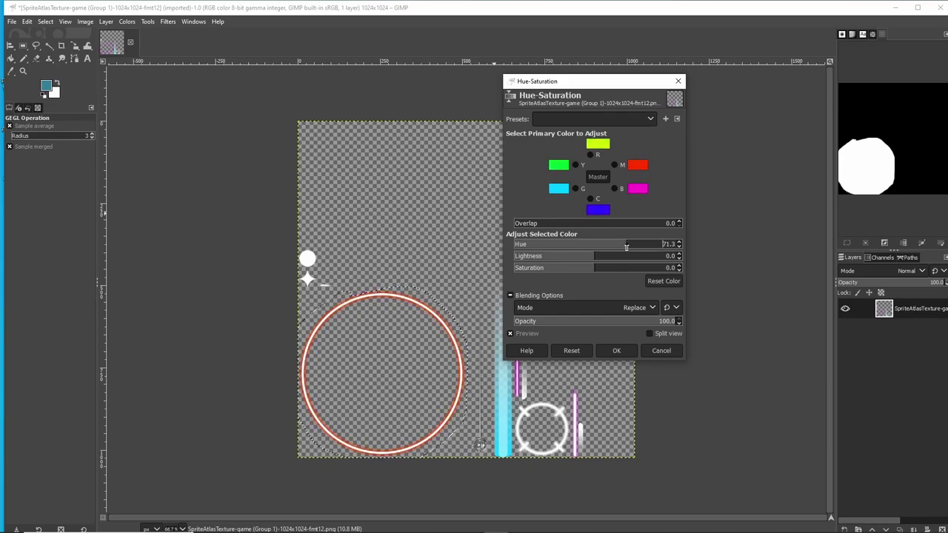
left_click_drag(628, 245, 583, 256)
left_click(603, 270)
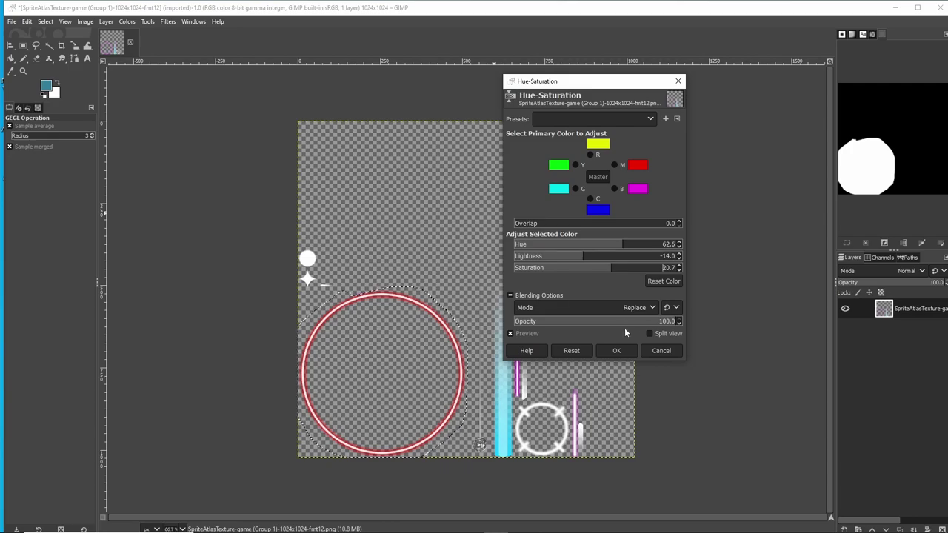
left_click(616, 351)
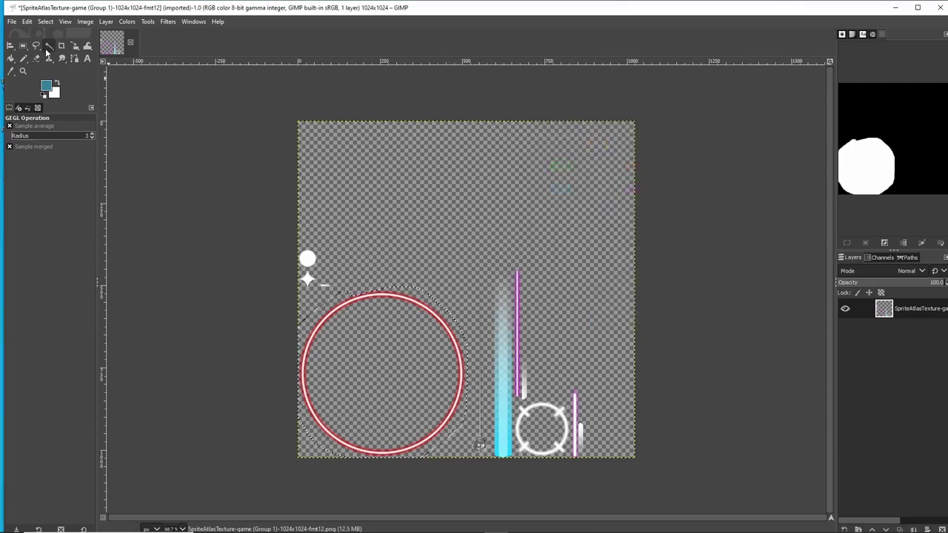
Make a rectangular selection of about 19 × 396 px around the tall purple bar beside the cyan beam
left_click(23, 46)
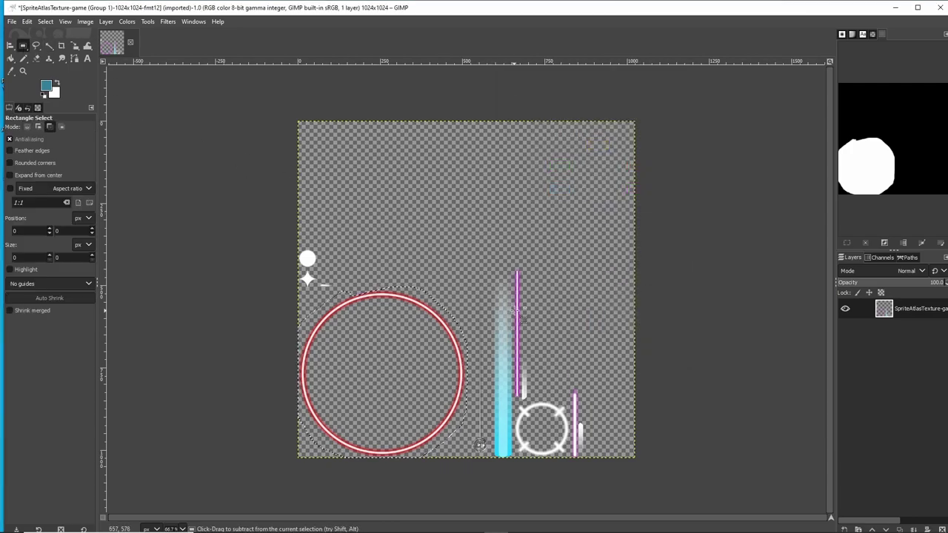
scroll(515, 310, "up", 3, "ctrl")
scroll(538, 303, "down", 3)
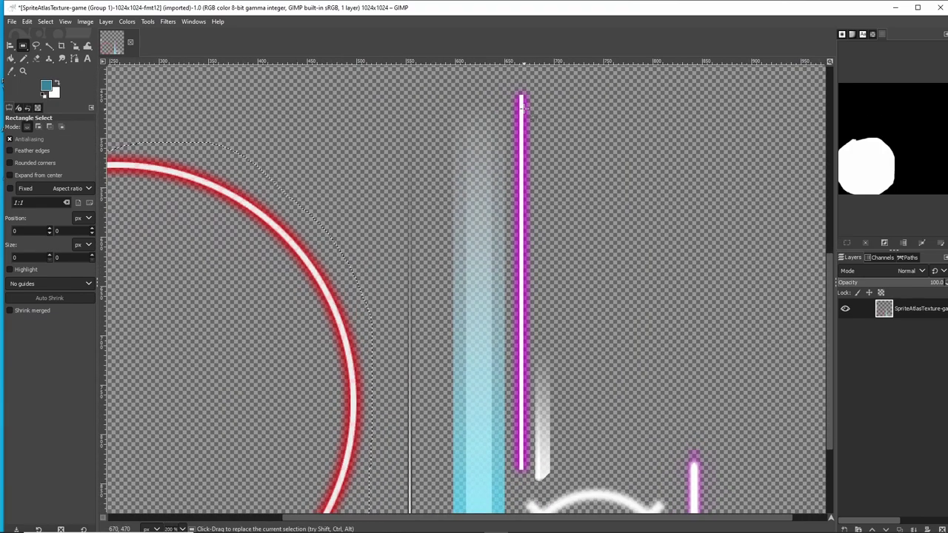
left_click_drag(515, 90, 532, 481)
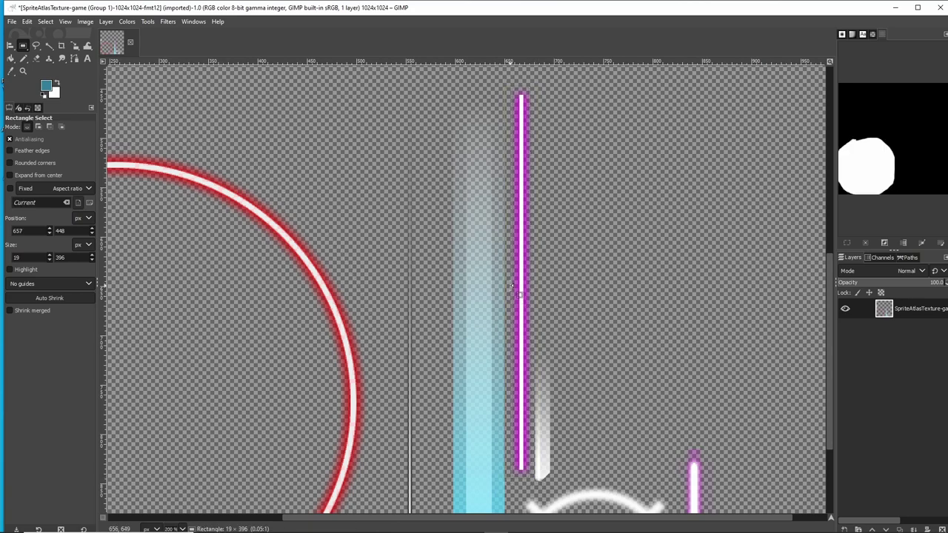
left_click_drag(511, 287, 513, 289)
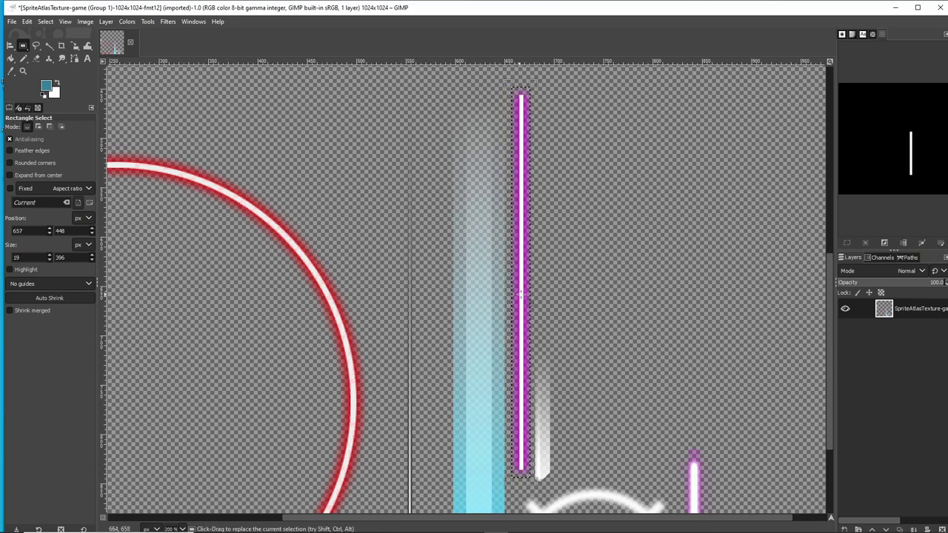
Recolor the selected bar blue using Hue-Saturation with hue -90.0, lightness -19.5 and saturation 1.8
left_click(130, 23)
left_click(175, 72)
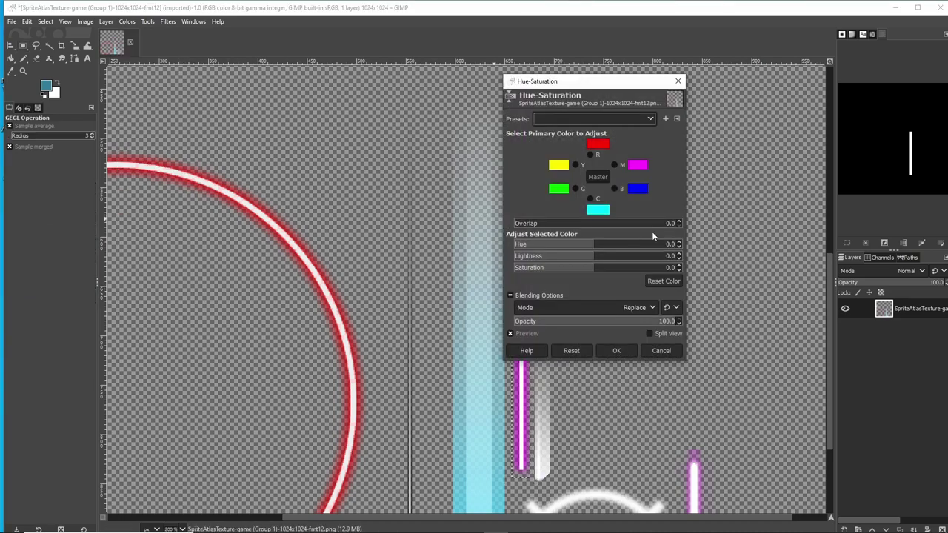
mouse_move(572, 245)
left_mouse_down()
mouse_move(540, 247)
mouse_move(554, 246)
left_mouse_up()
left_click(582, 256)
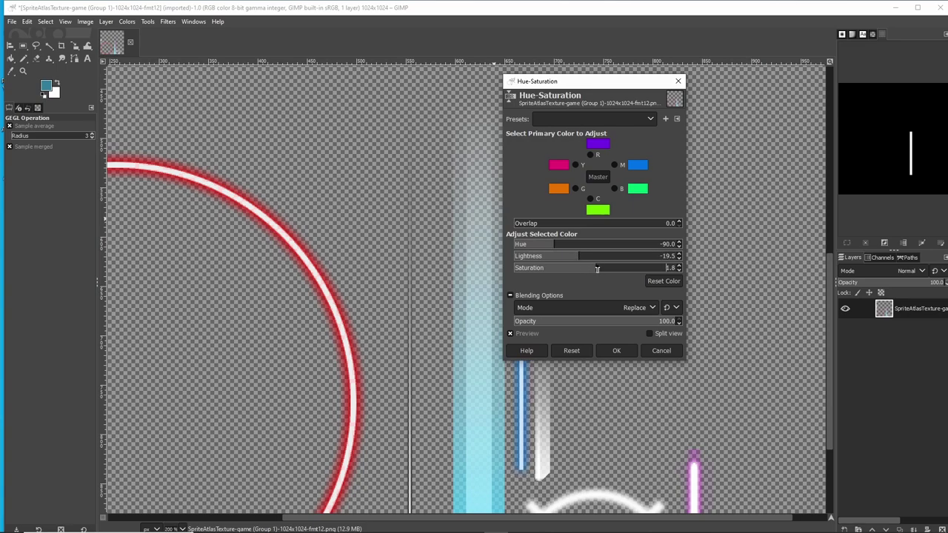
left_click(631, 349)
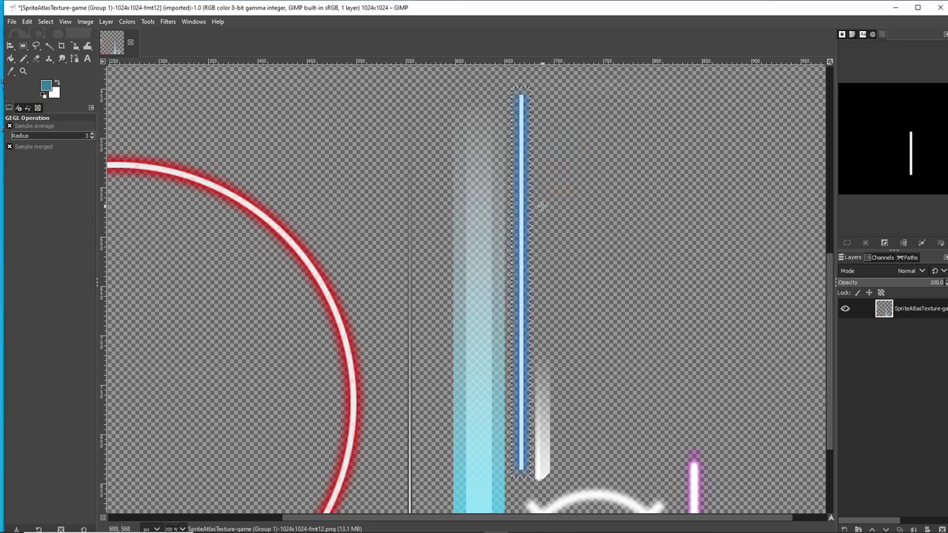
Overwrite the sprite atlas PNG in the "modded" folder with the edits, and quit GIMP without saving a project file
scroll(538, 204, "down", 4, "ctrl")
scroll(541, 205, "up", 2, "ctrl")
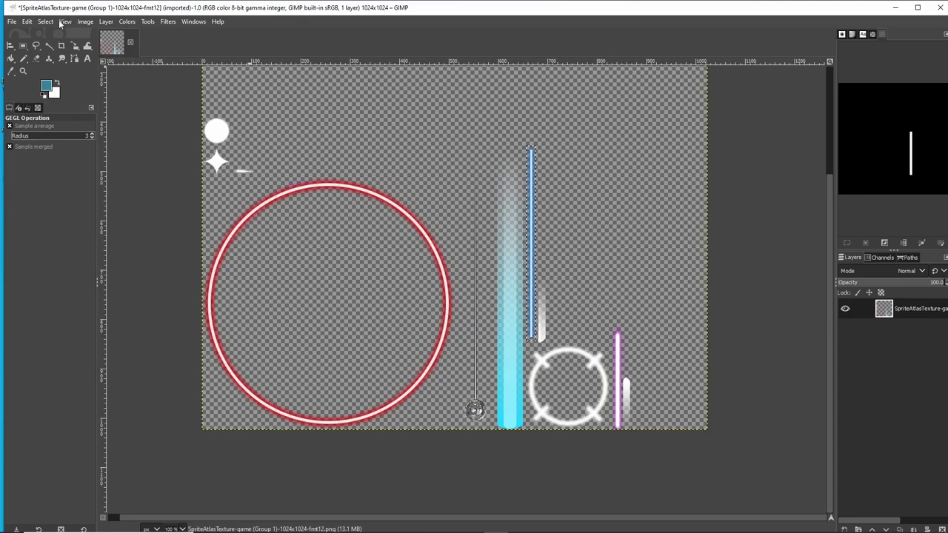
left_click(11, 21)
left_click(80, 166)
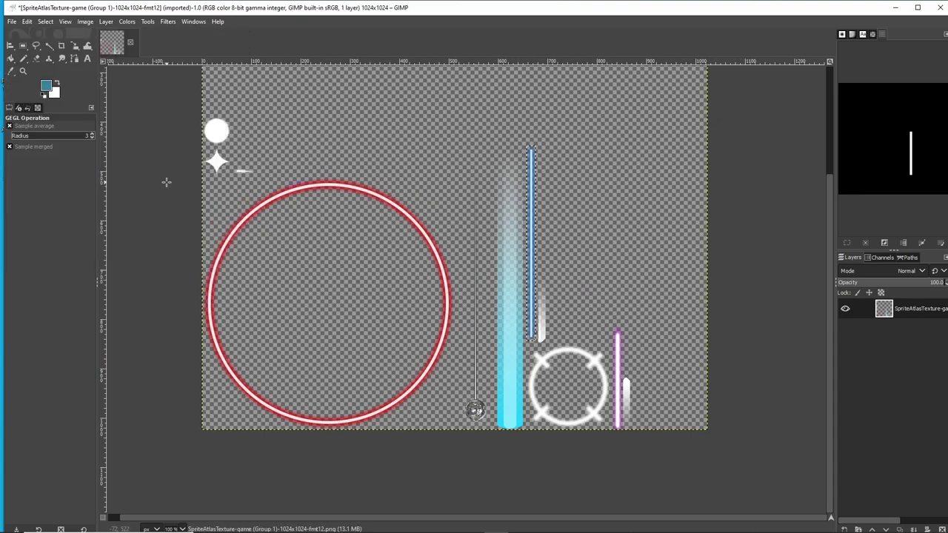
left_click(940, 7)
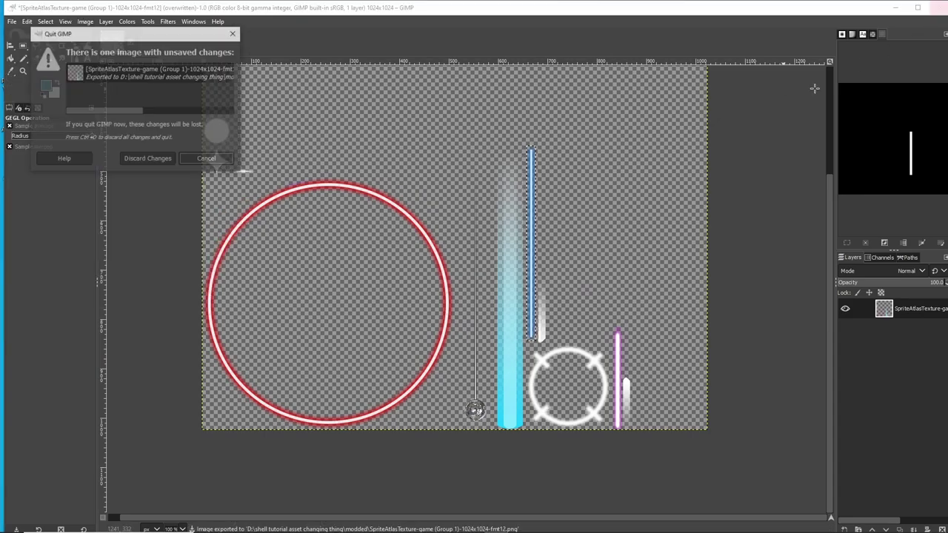
left_click(144, 158)
Open chopperProj.png from the "modded" folder in Inkscape
left_click(528, 177)
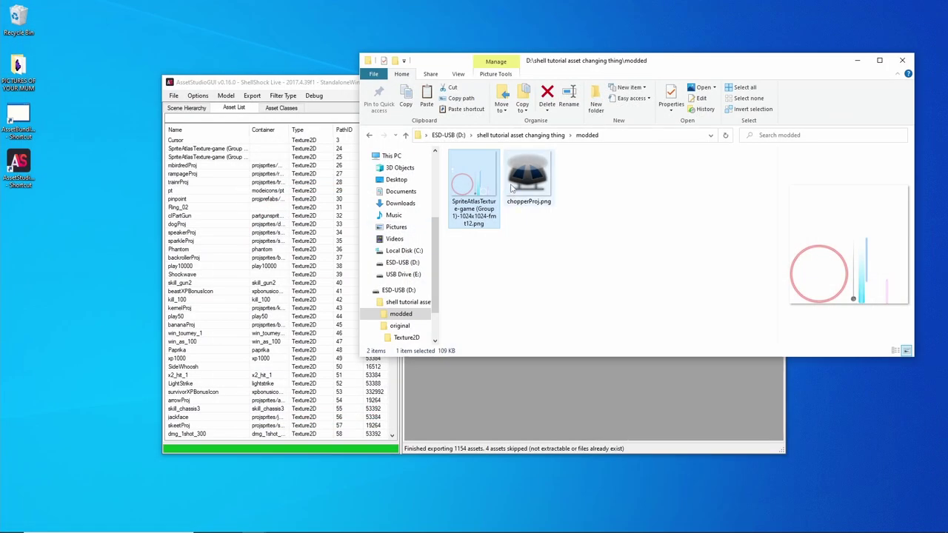
right_click(521, 181)
mouse_move(594, 357)
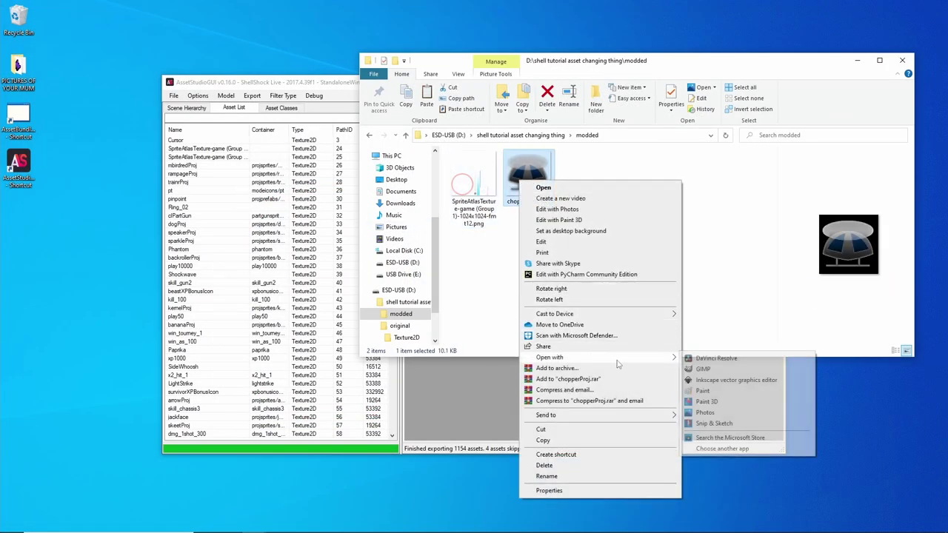
left_click(716, 382)
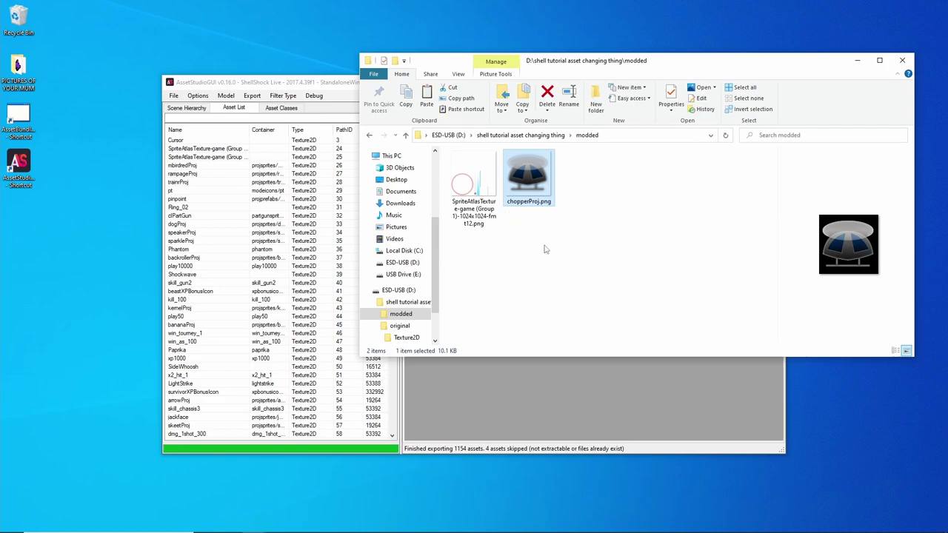
key("Escape")
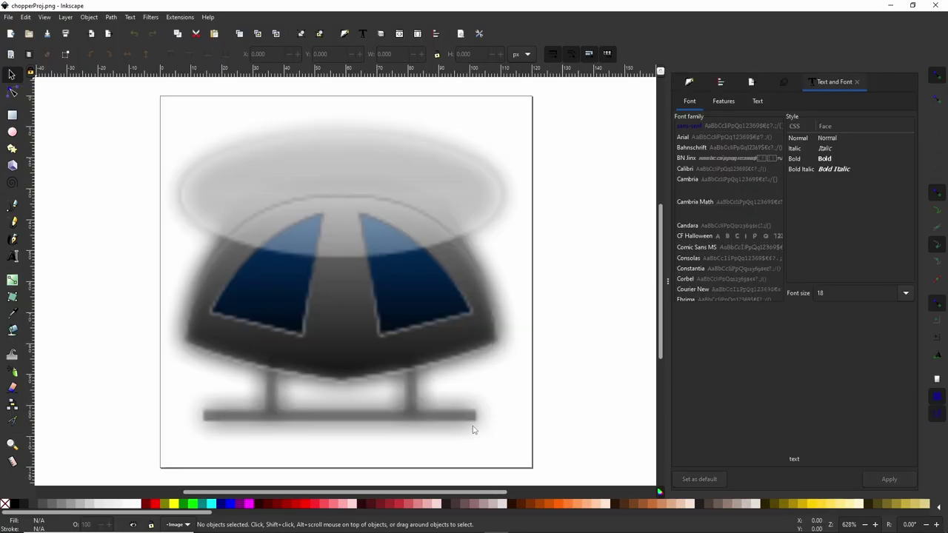
Import smiley-559124.svg from the Downloads folder into the open document as editable objects
key("alt+Tab")
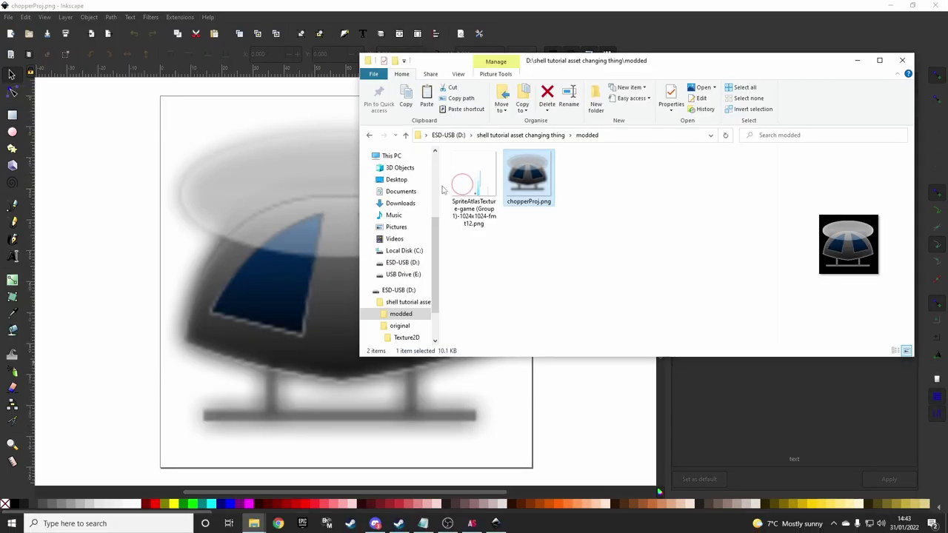
scroll(434, 243, "up", 4)
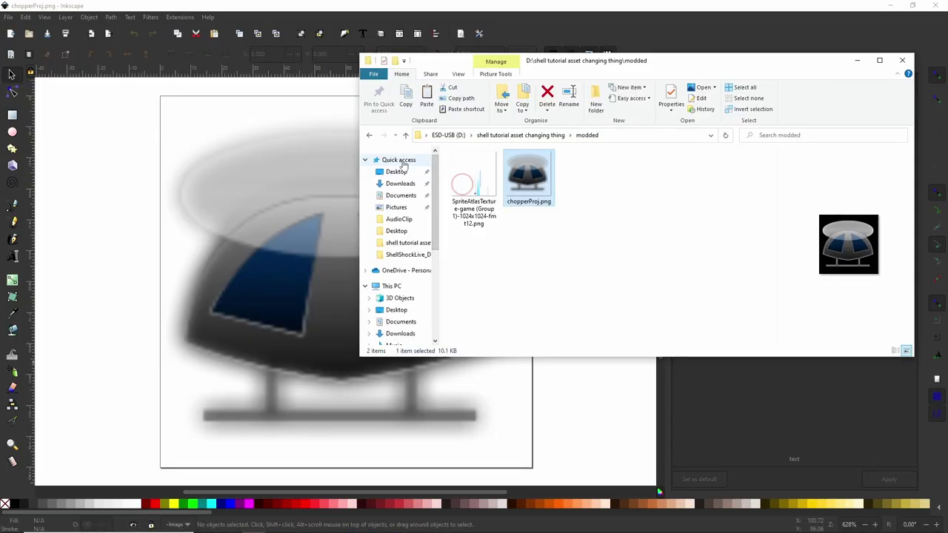
left_click(400, 160)
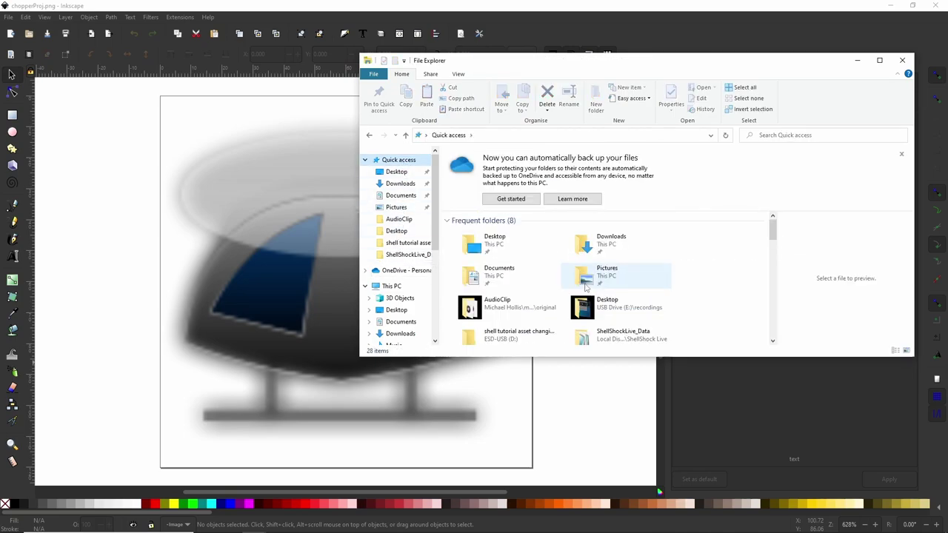
left_click(401, 184)
scroll(499, 257, "down", 5)
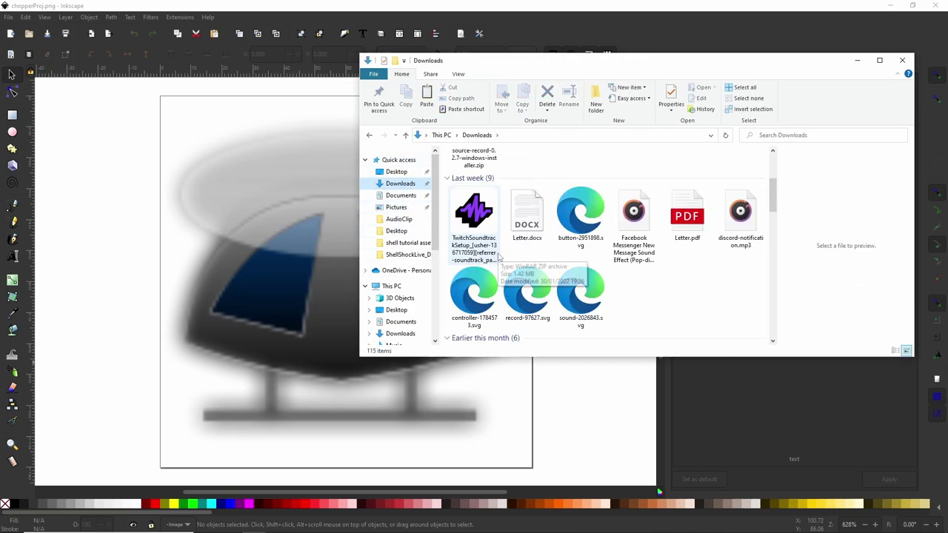
scroll(498, 256, "up", 5)
left_click_drag(474, 189, 145, 220)
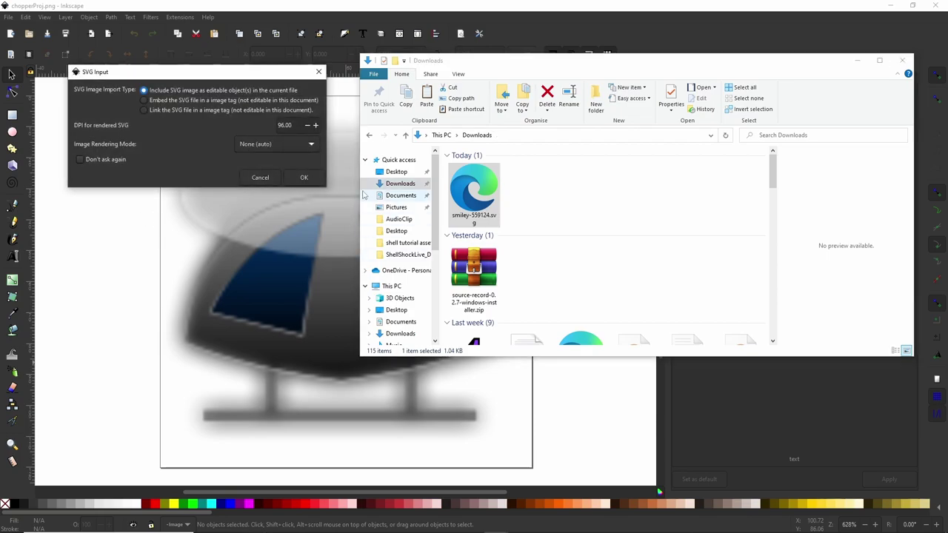
left_click(305, 178)
left_click(901, 61)
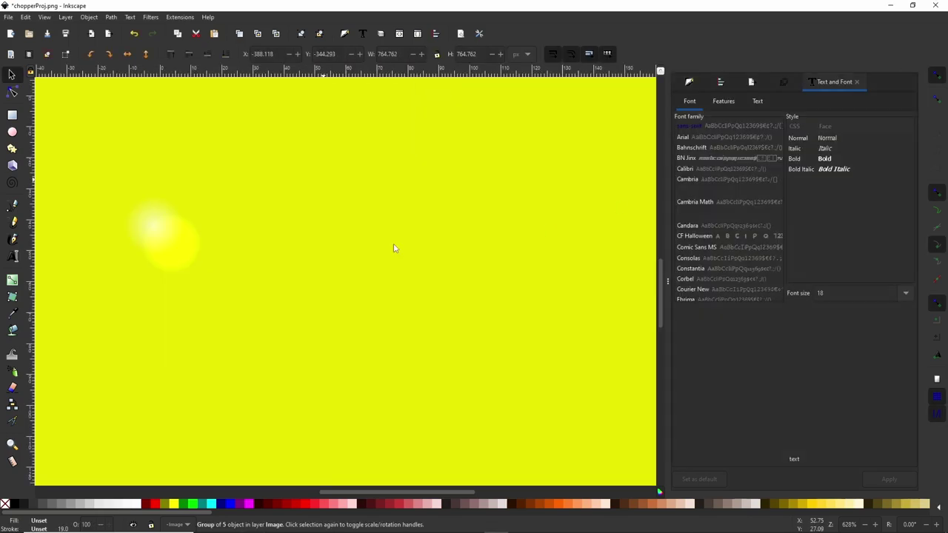
Move the imported smiley clear of the page to uncover the helicopter image, and select that image
scroll(409, 241, "down", 7, "ctrl")
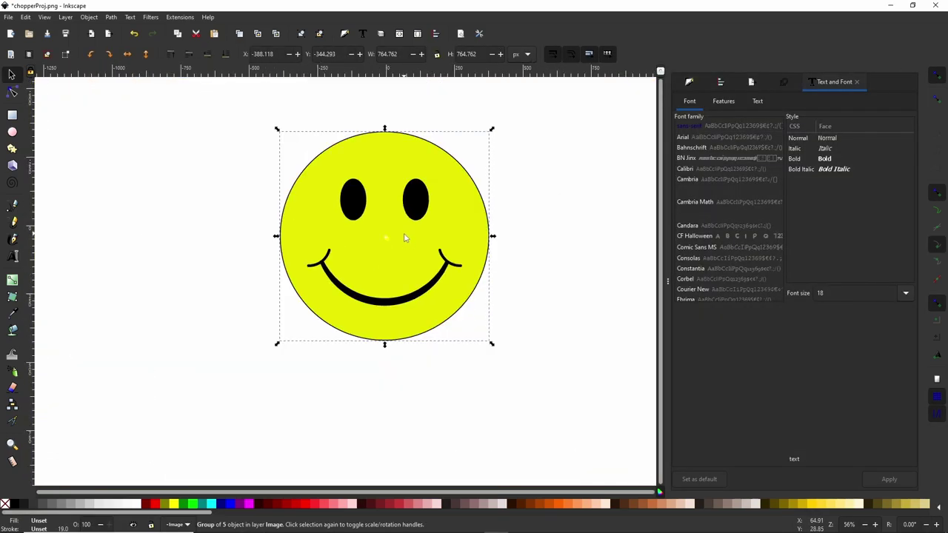
left_click_drag(405, 238, 221, 231)
left_click(408, 249)
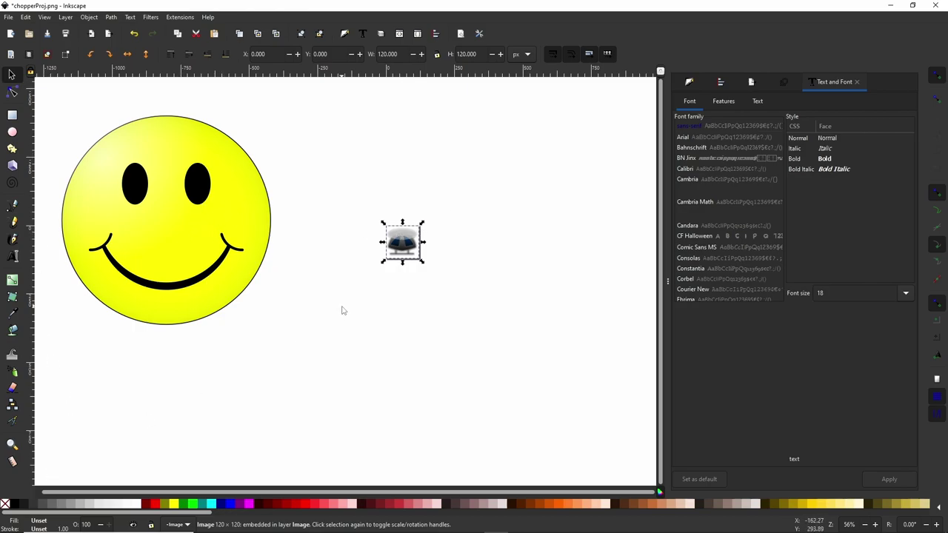
Draw a grey rectangle about 265 × 189 px with no outline in the empty area below the helicopter image
left_click(72, 508)
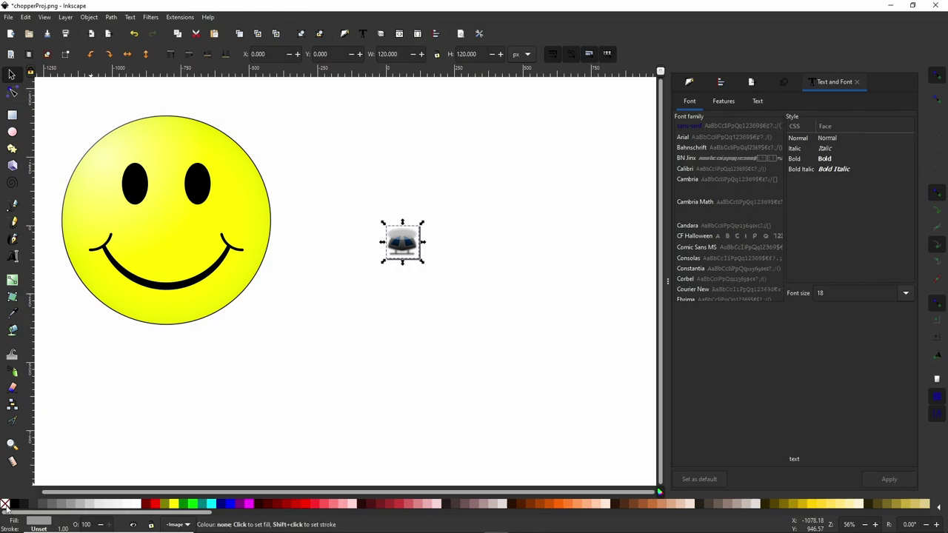
right_click(5, 505)
left_click(37, 460)
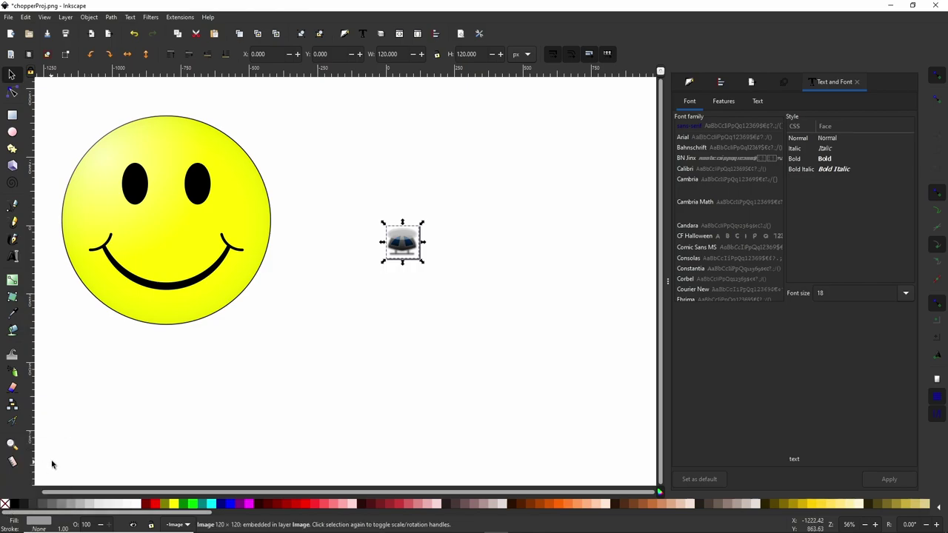
left_click(13, 115)
left_click_drag(313, 335, 386, 386)
left_click(11, 18)
key("Escape")
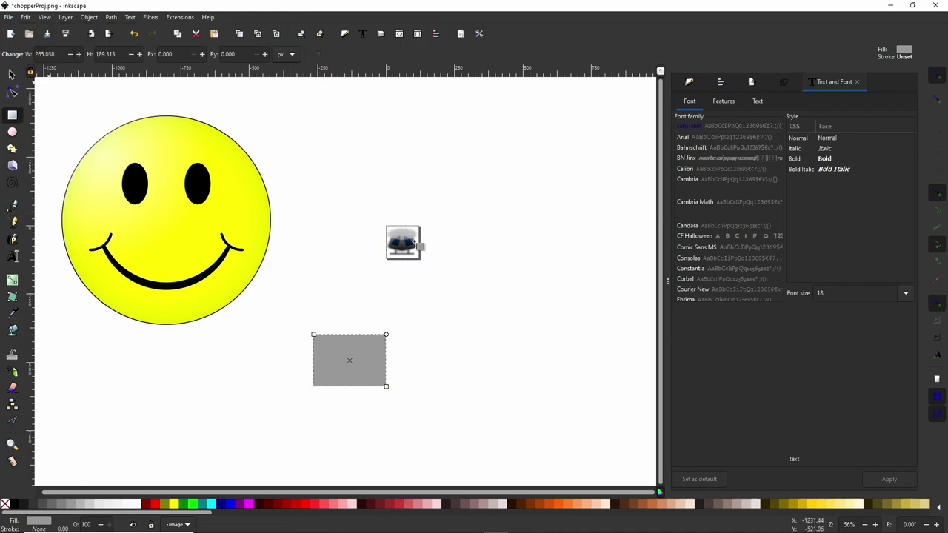
key("s")
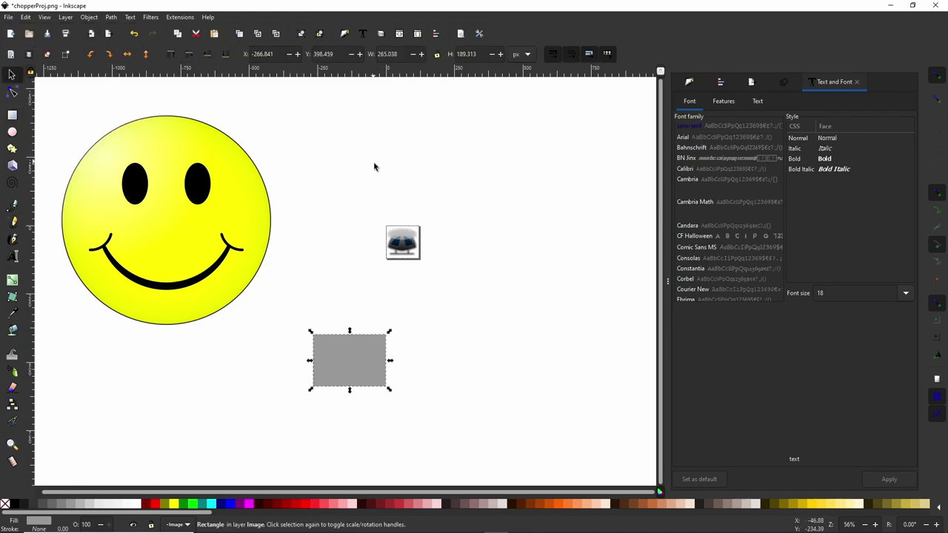
Copy the helicopter image and paste its 120 × 120 px size onto the grey rectangle
left_click(412, 240)
right_click(409, 241)
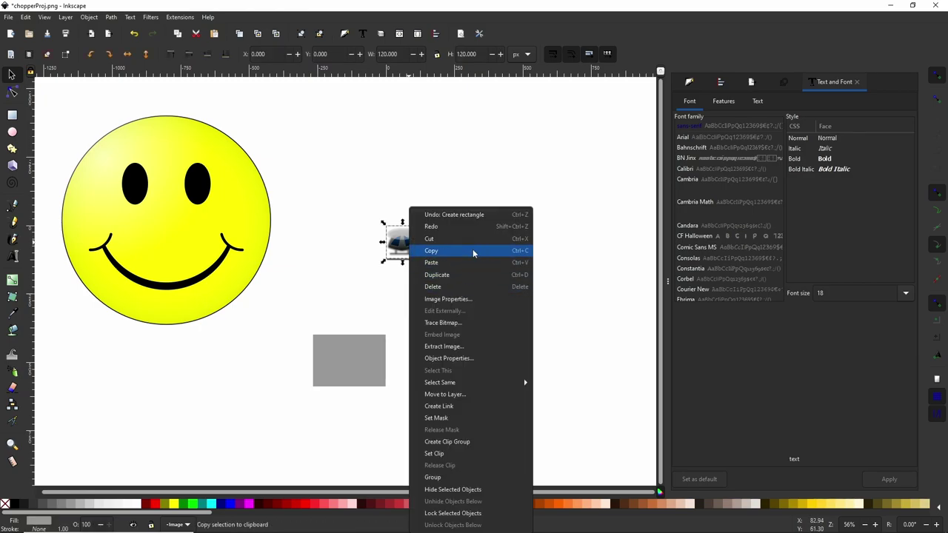
left_click(473, 254)
left_click(360, 355)
left_click(10, 18)
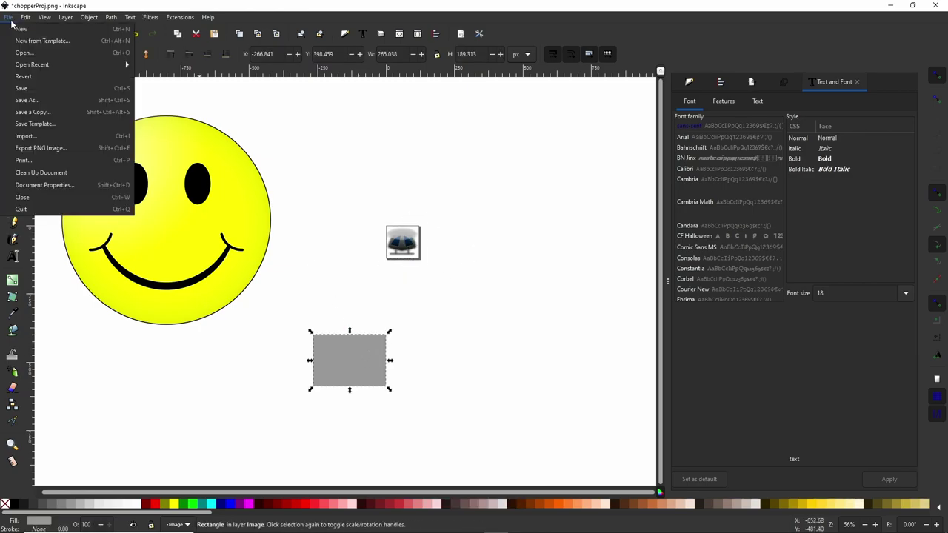
left_click(9, 17)
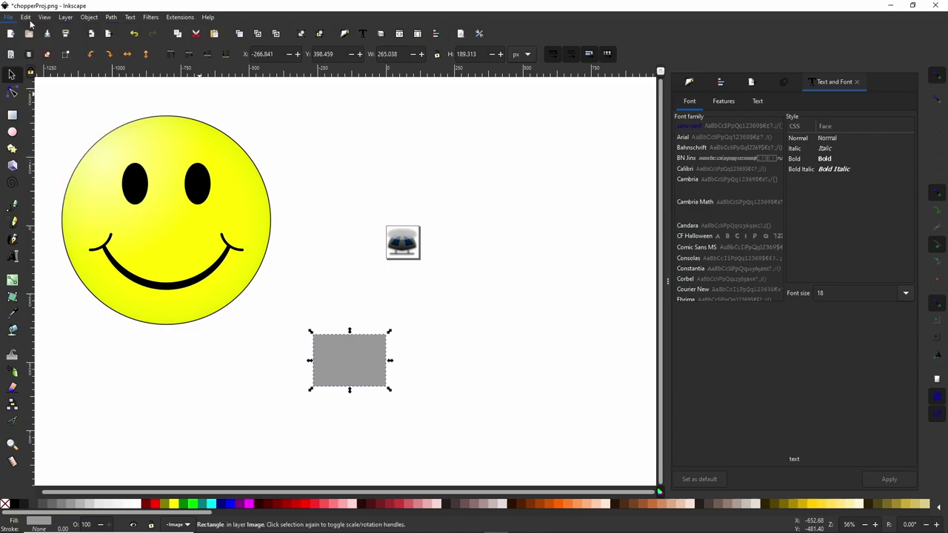
left_click(25, 17)
mouse_move(120, 130)
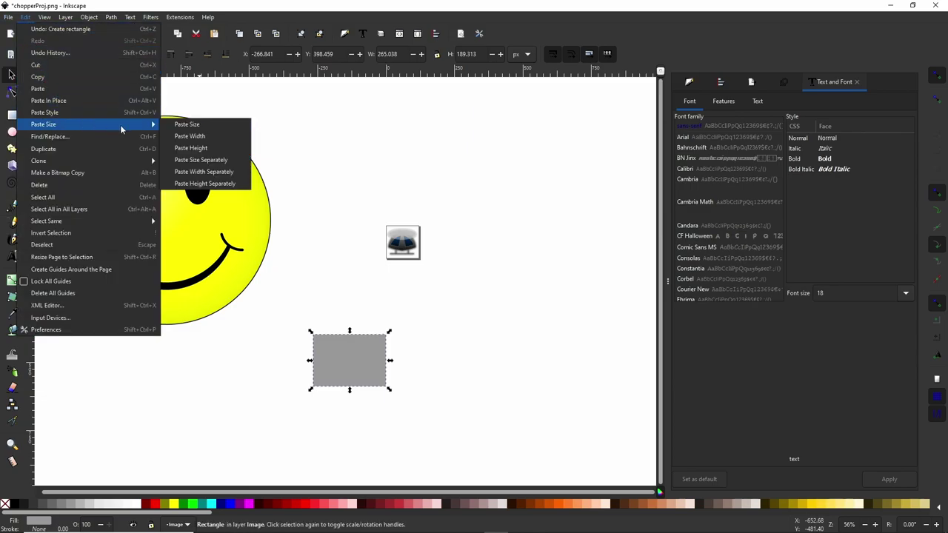
left_click(217, 126)
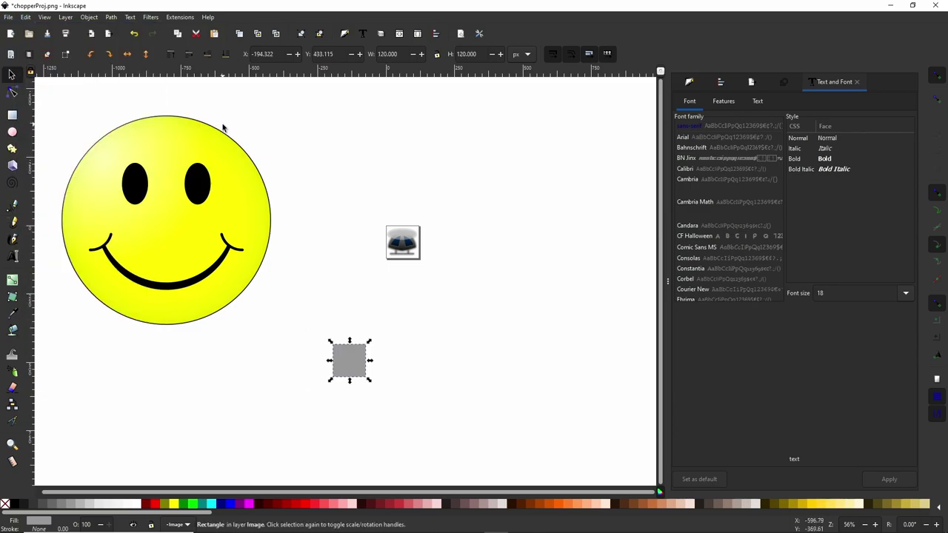
Paste the same 120 × 120 px size onto the smiley and move it beside the grey square
left_click(229, 232)
left_click(29, 17)
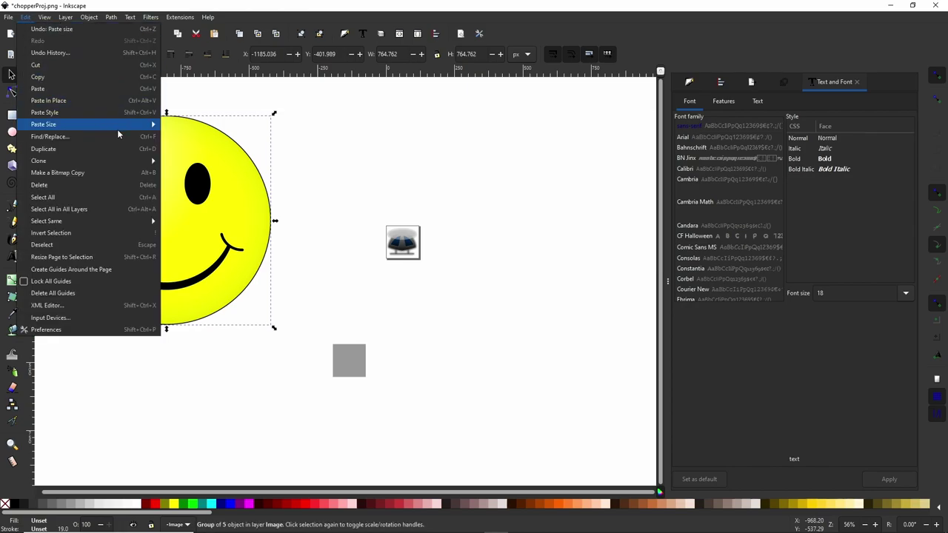
mouse_move(111, 128)
left_click(185, 128)
left_click_drag(175, 226, 353, 383)
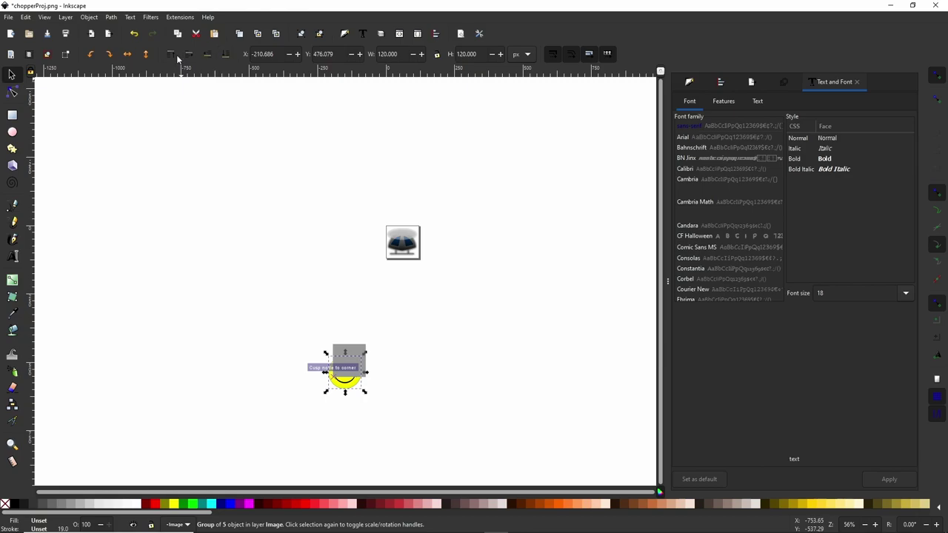
left_click_drag(361, 379, 425, 348)
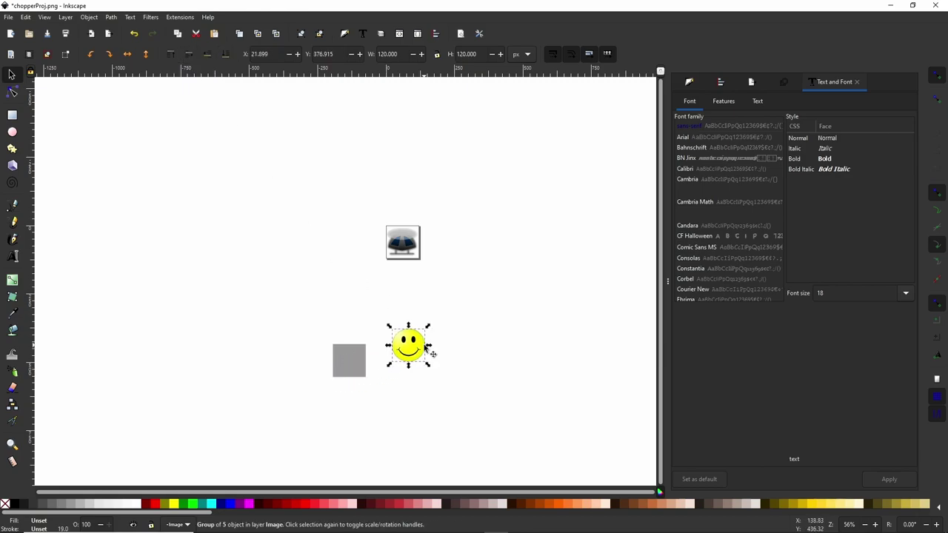
Center the smiley on the grey square both horizontally and vertically, aligning relative to the last selected object
left_click(723, 84)
left_click(360, 376, "shift")
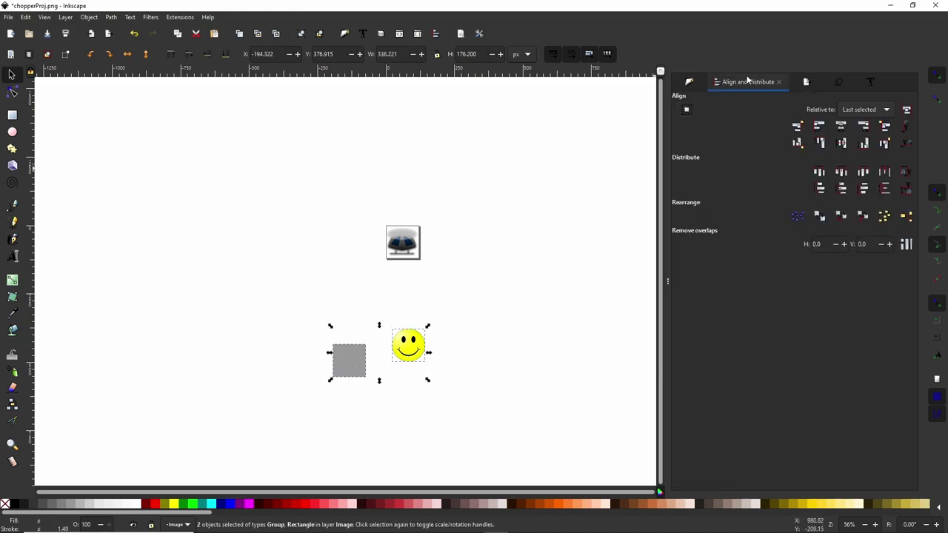
left_click(841, 143)
left_click(842, 126)
left_click(368, 390)
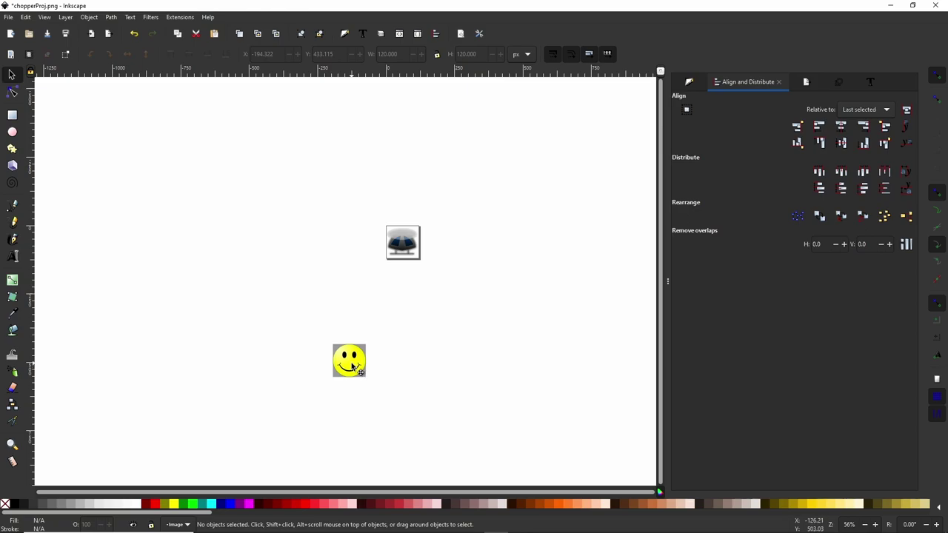
Scale the smiley uniformly around its center to about 106 × 106 px so it fits inside the grey square
key("Tab")
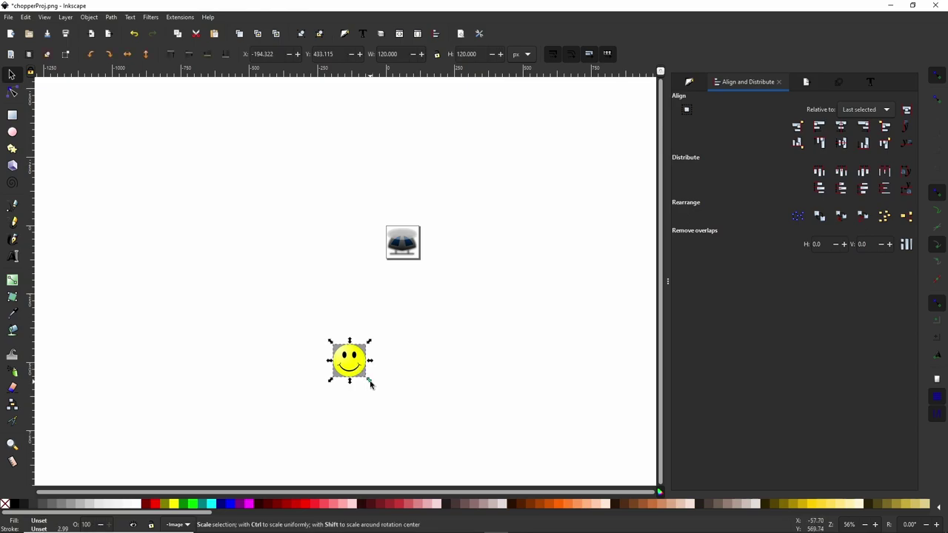
left_click_drag(370, 383, 368, 383)
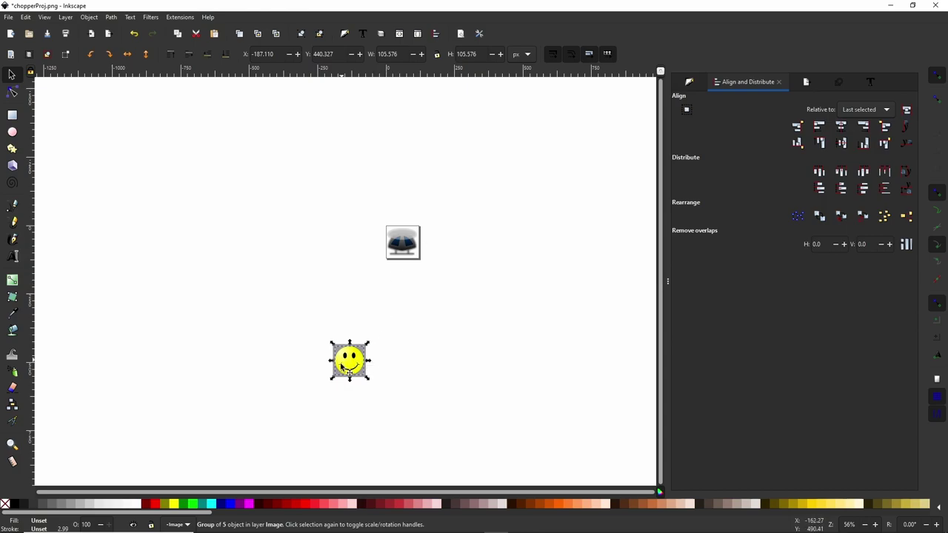
left_click(369, 404)
Remove the fill from the grey square behind the smiley
scroll(368, 371, "up", 3, "ctrl")
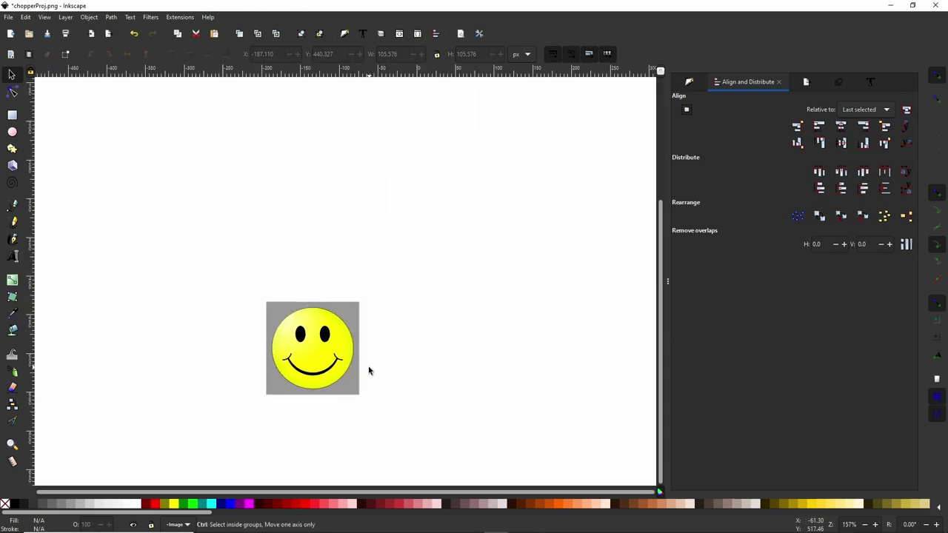
left_click(359, 387)
left_click(5, 504)
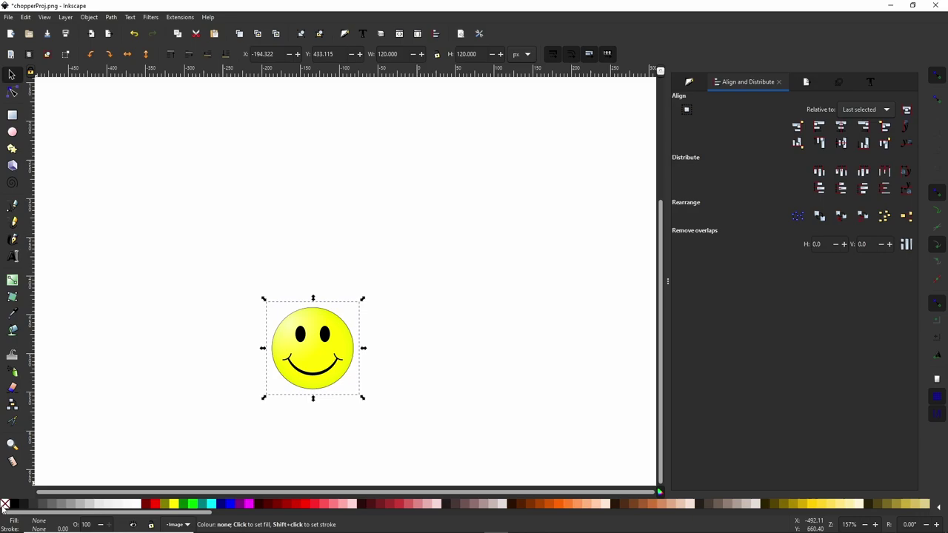
Export the smiley and invisible square together as a 120 × 120 px PNG over chopperProj.png in "modded", and close Inkscape without saving
left_click_drag(186, 260, 411, 437)
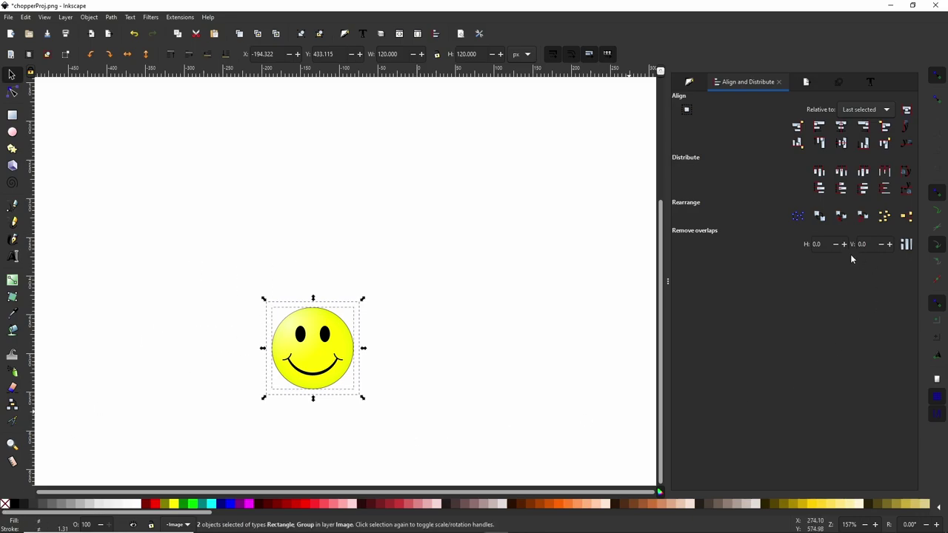
left_click(806, 81)
left_click(894, 264)
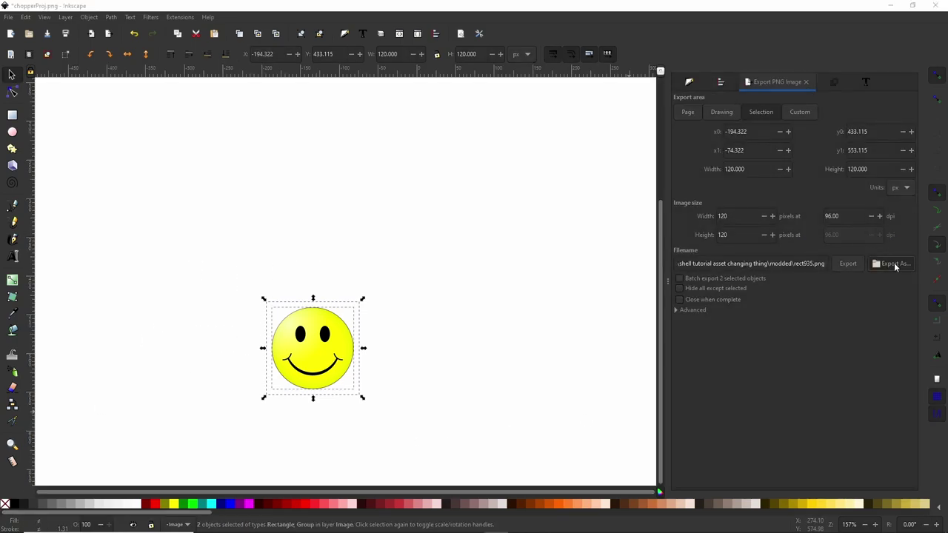
left_click(97, 63)
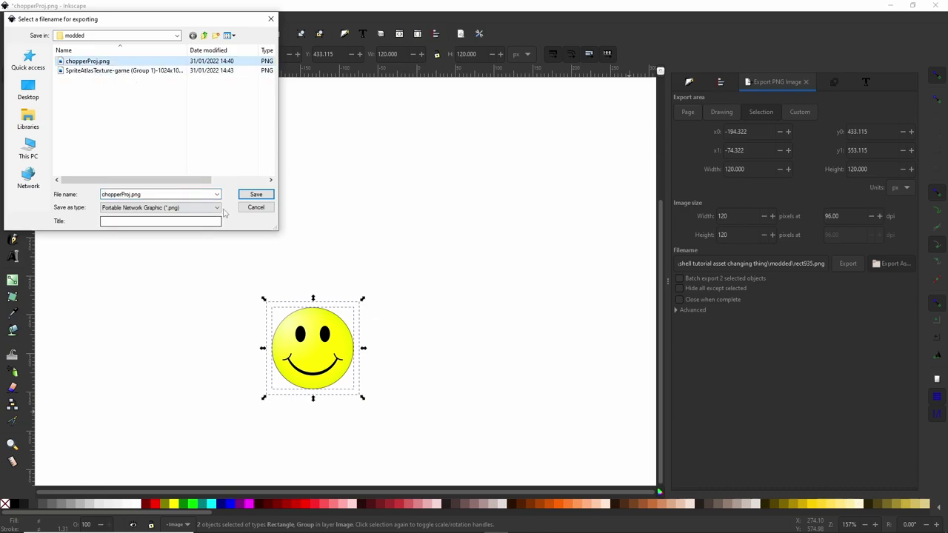
left_click(256, 194)
left_click(508, 313)
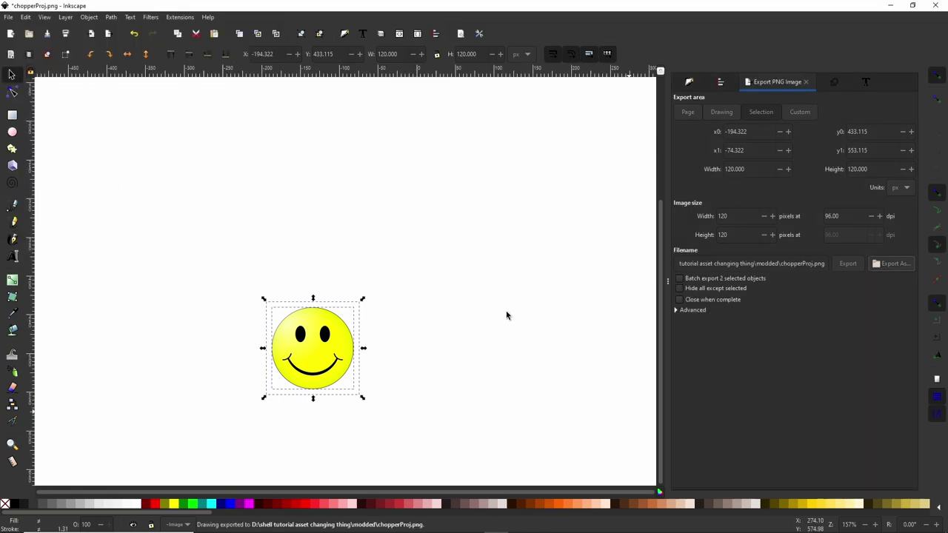
left_click(935, 5)
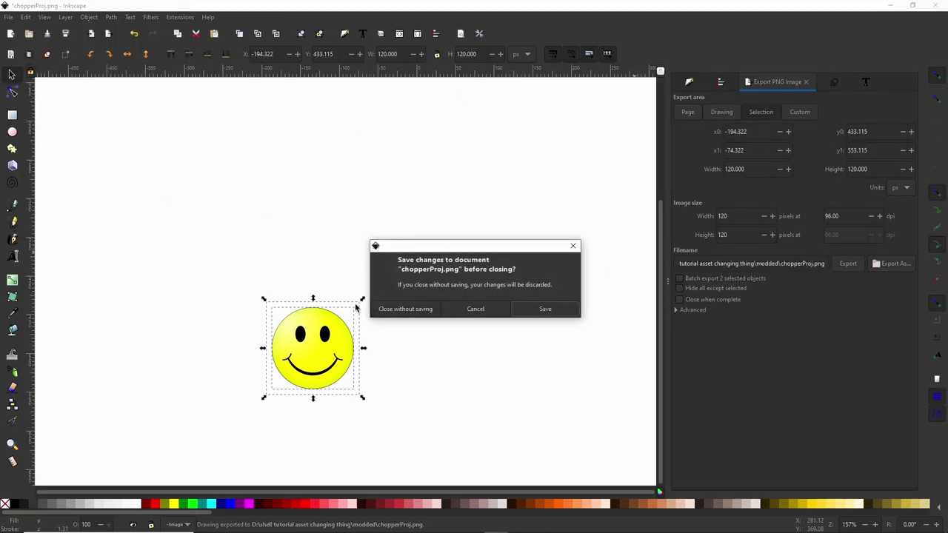
left_click(416, 309)
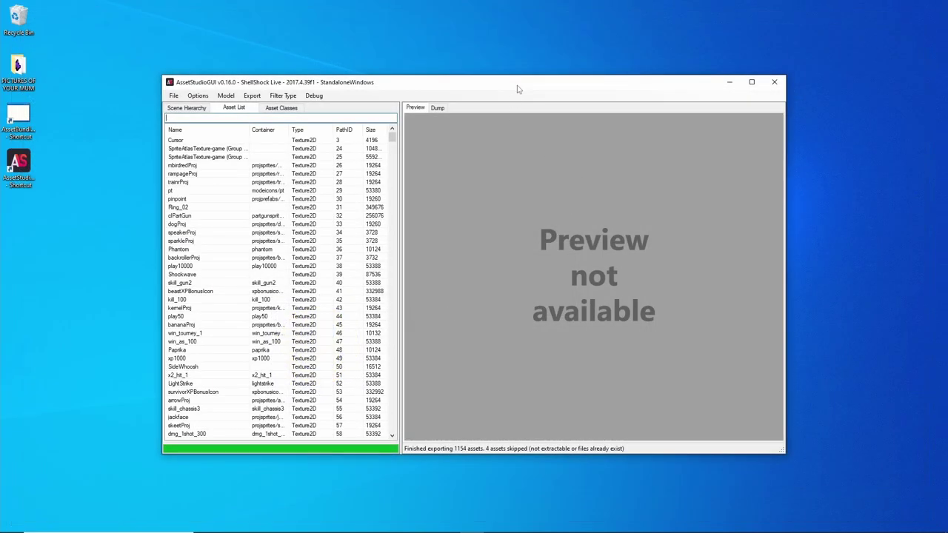
Bring up the "shell tutorial asset changing thing" folder beside AssetStudio and open its "modded" folder
left_click_drag(518, 89, 471, 117)
mouse_move(356, 526)
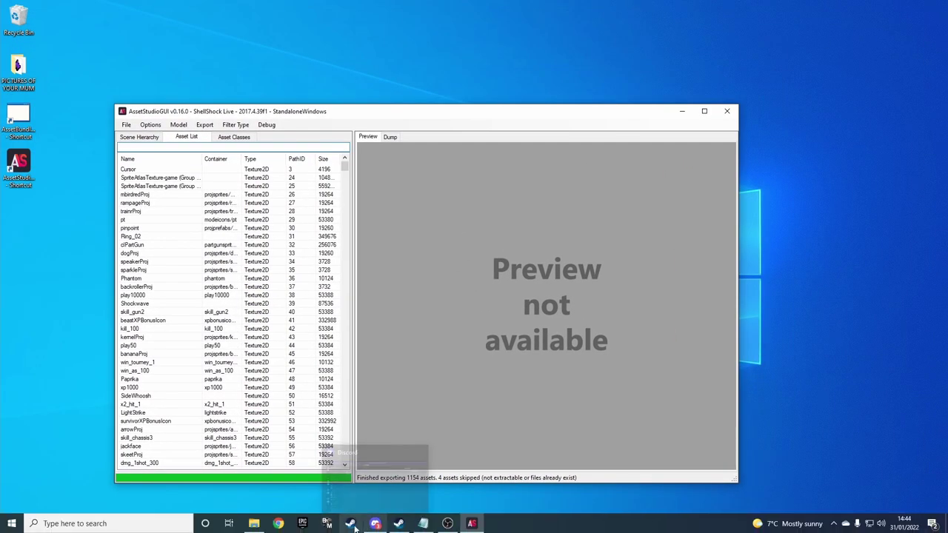
left_click(222, 482)
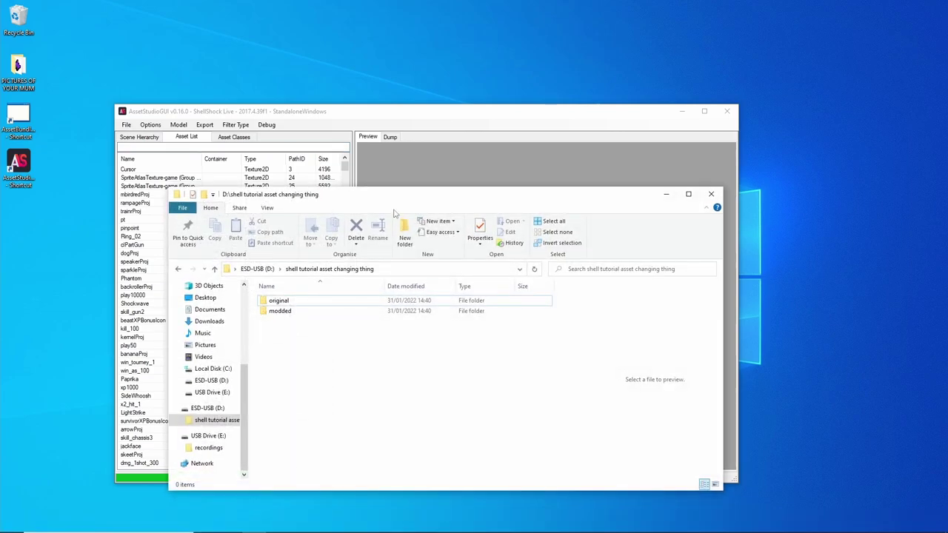
left_click_drag(499, 190, 704, 58)
double_click(483, 178)
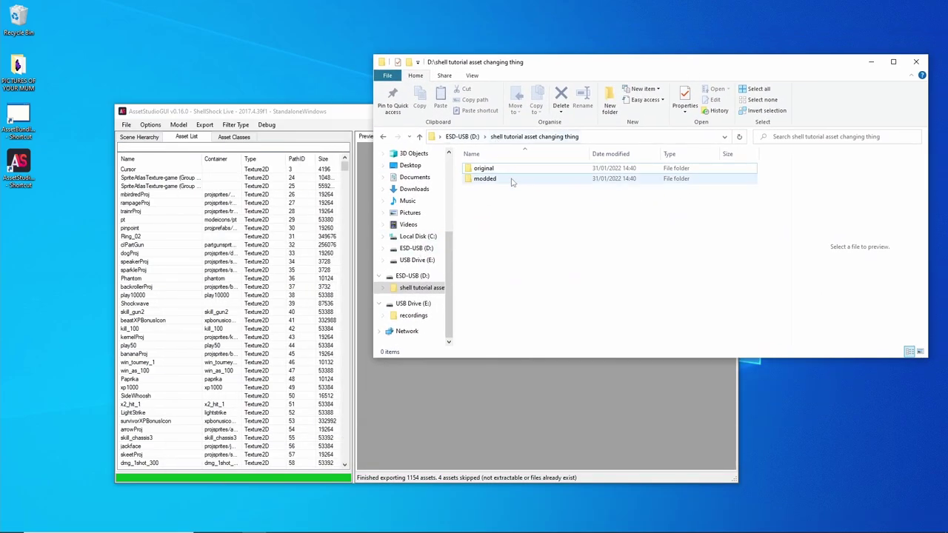
Copy the sprite atlas PNG's file name from "modded" and filter AssetStudio's asset list by "SpriteAtlasTexture-game (Group 1)-1024x1024-fmt12"
left_click(550, 227)
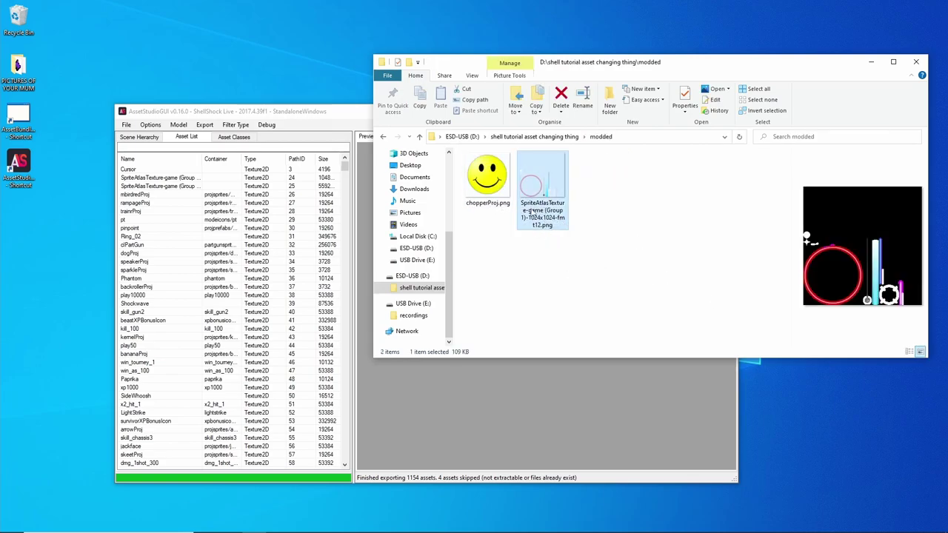
left_click(531, 211)
right_click(532, 209)
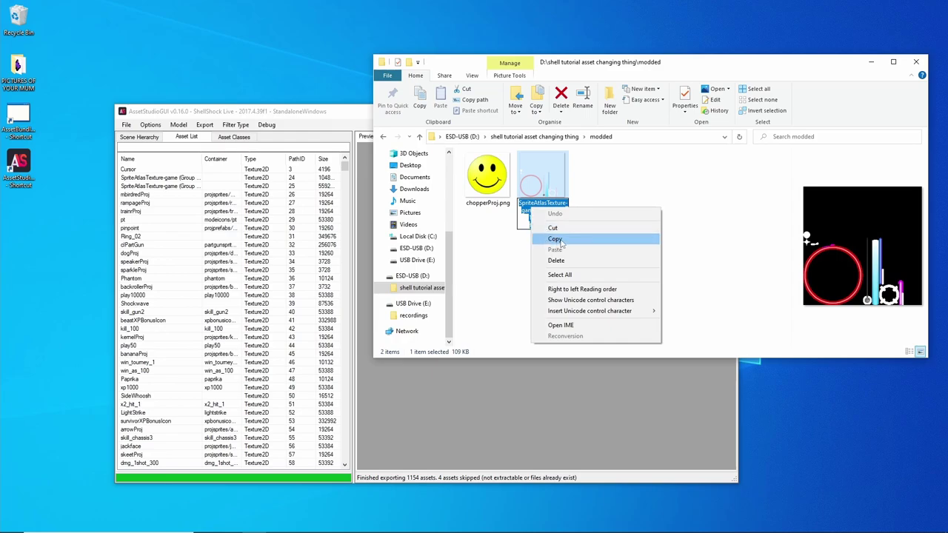
left_click(555, 239)
left_click(199, 146)
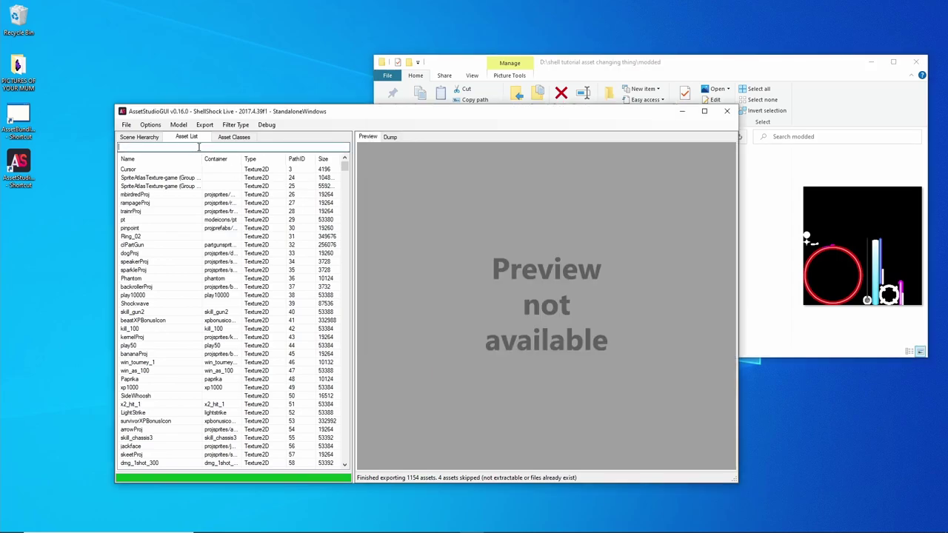
key("ctrl+v")
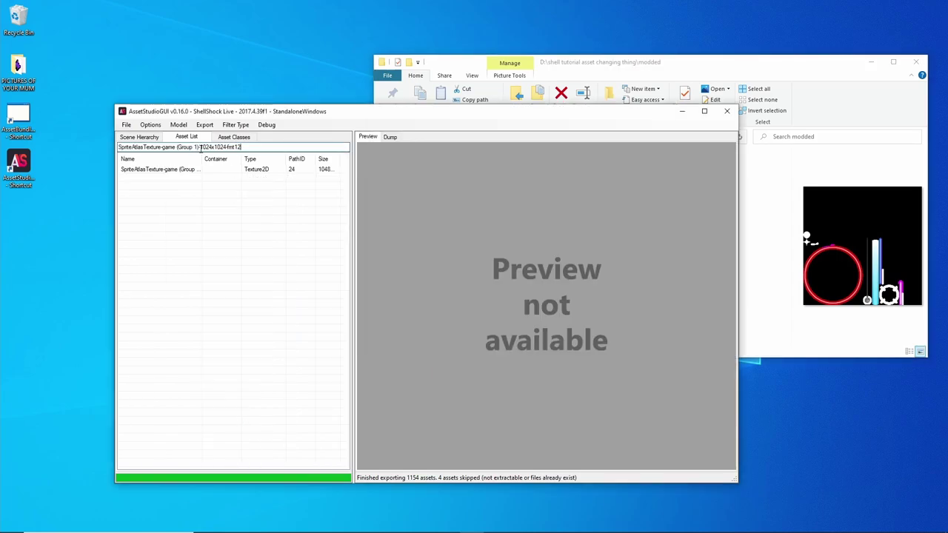
Show the original file of the filtered sprite atlas texture, check which assets file contains it, and close that folder window
left_click(185, 170)
right_click(186, 173)
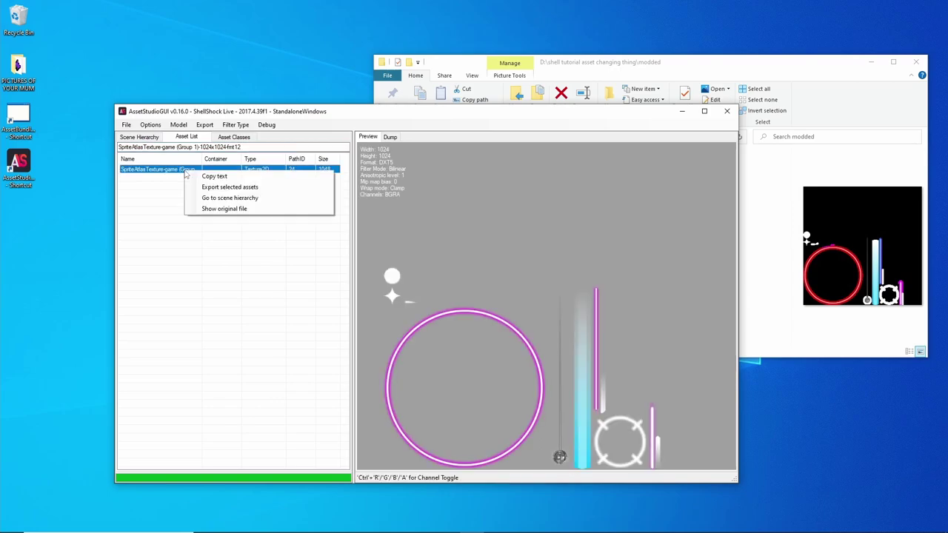
left_click(231, 210)
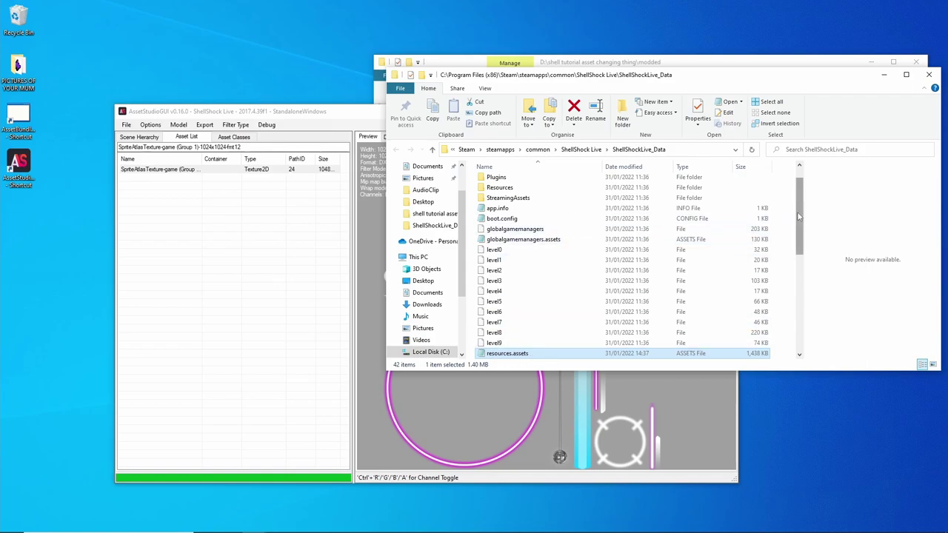
left_click_drag(801, 216, 802, 284)
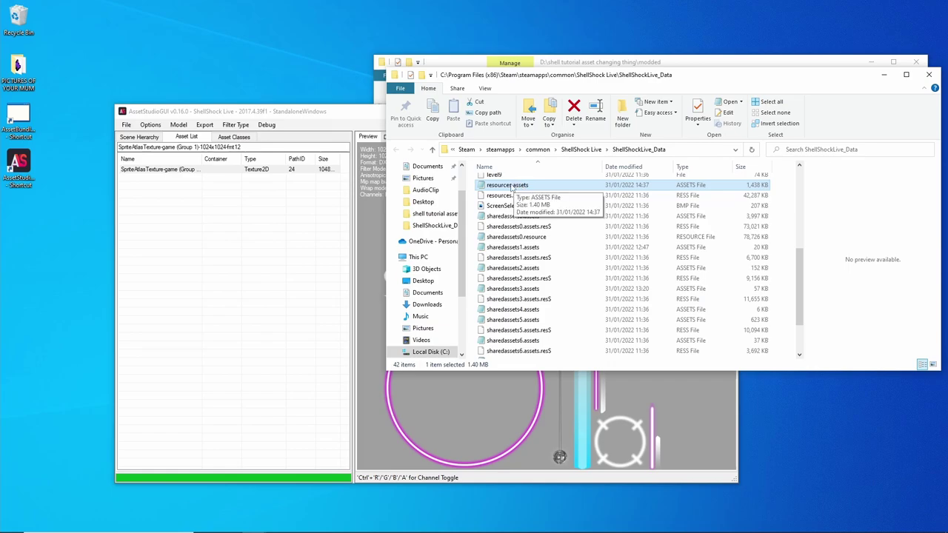
left_click(930, 75)
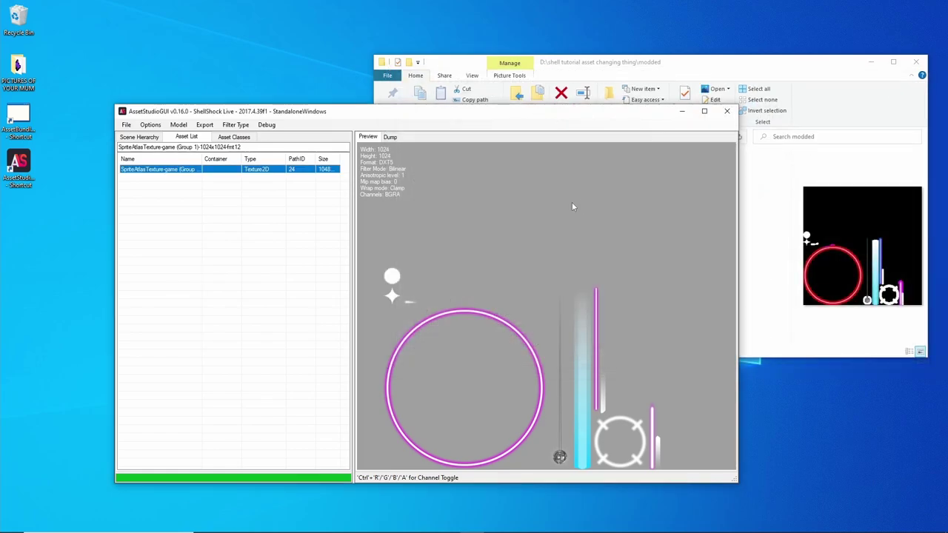
Close AssetStudio and launch Unity Assets Bundle Extractor from its desktop shortcut
left_click(509, 195)
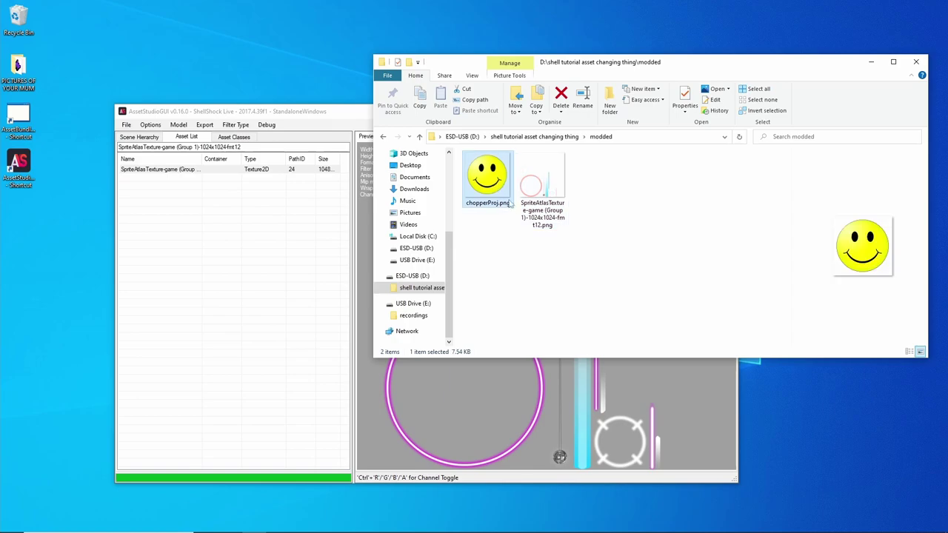
left_click(330, 131)
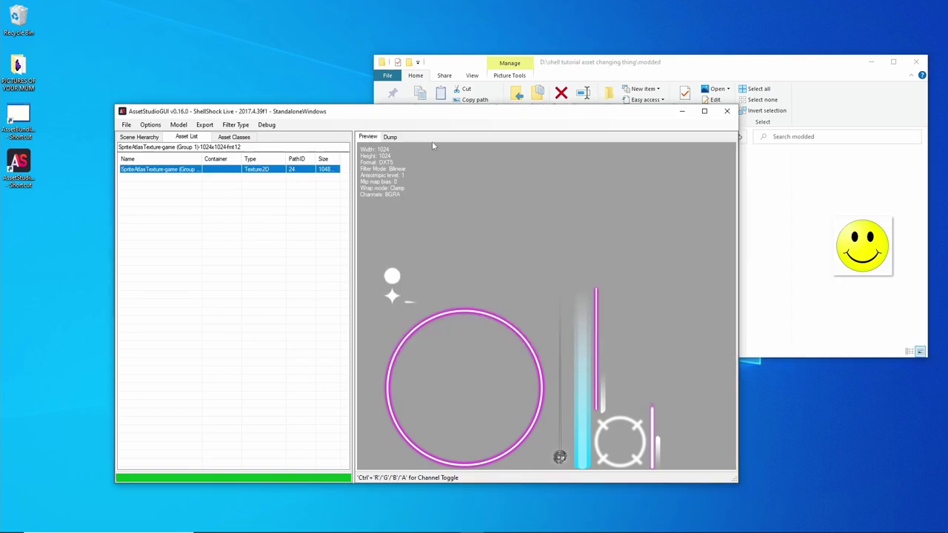
left_click(727, 111)
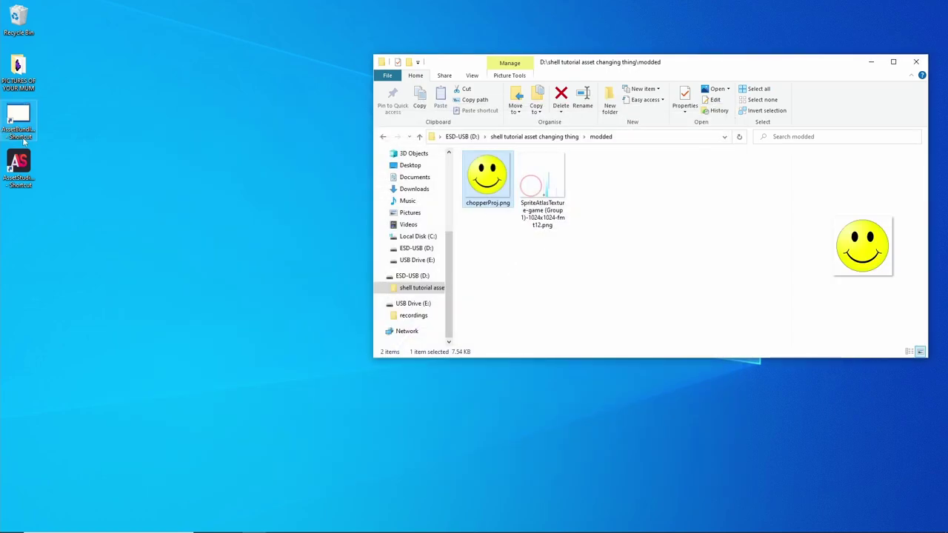
left_click(26, 137)
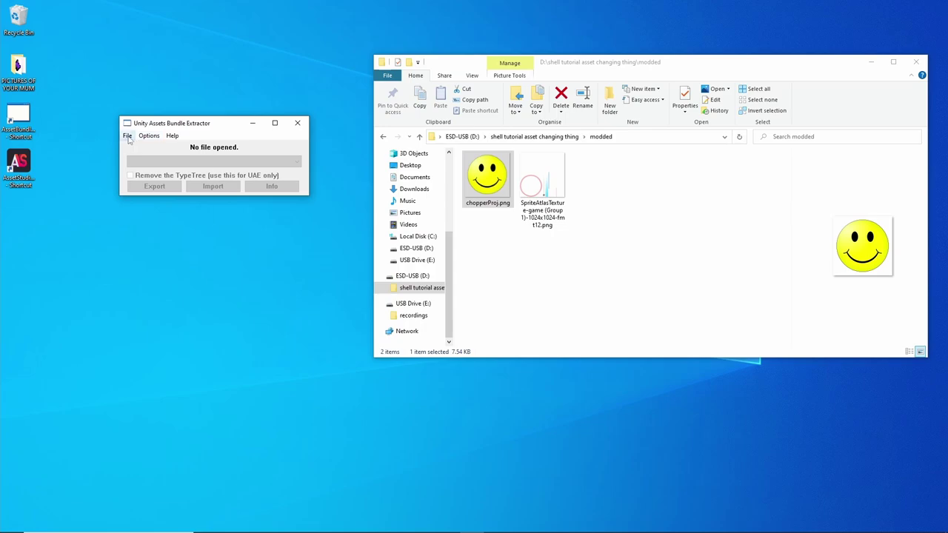
Open resources.assets from the game's ShellShockLive_Data folder in the extractor
left_click(128, 137)
left_click(144, 148)
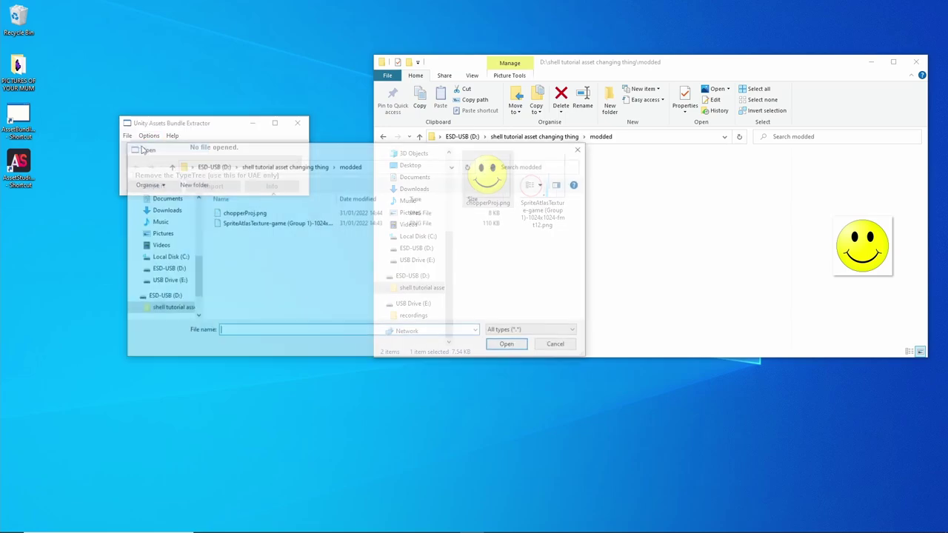
scroll(198, 276, "up", 5)
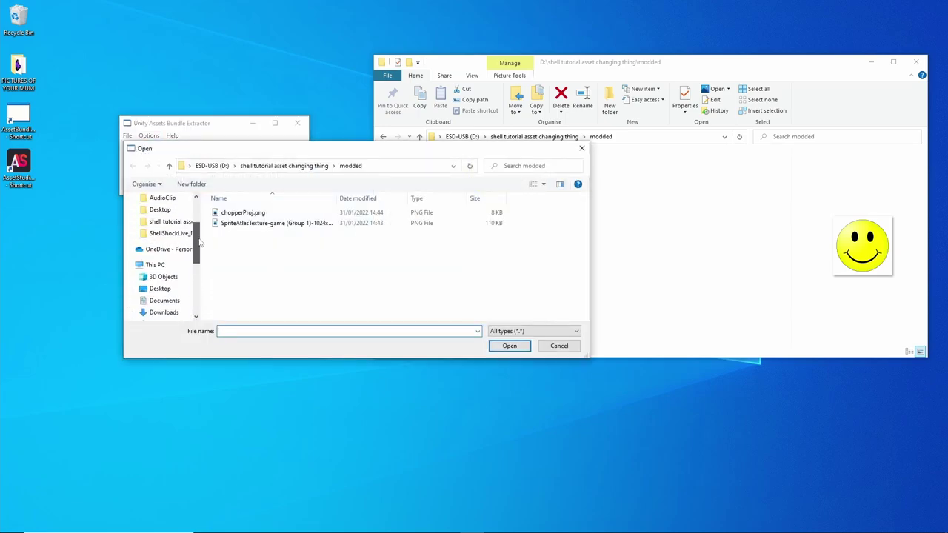
left_click(178, 234)
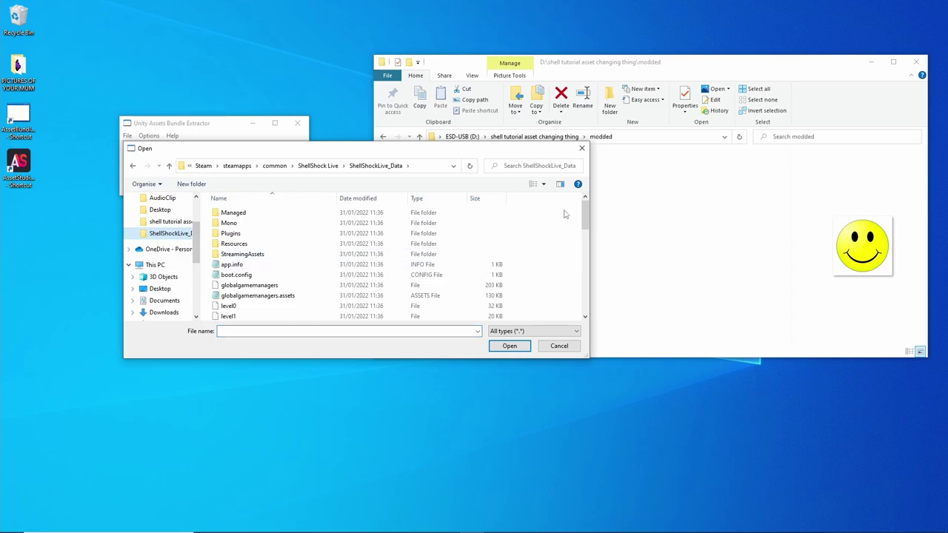
scroll(519, 222, "down", 6)
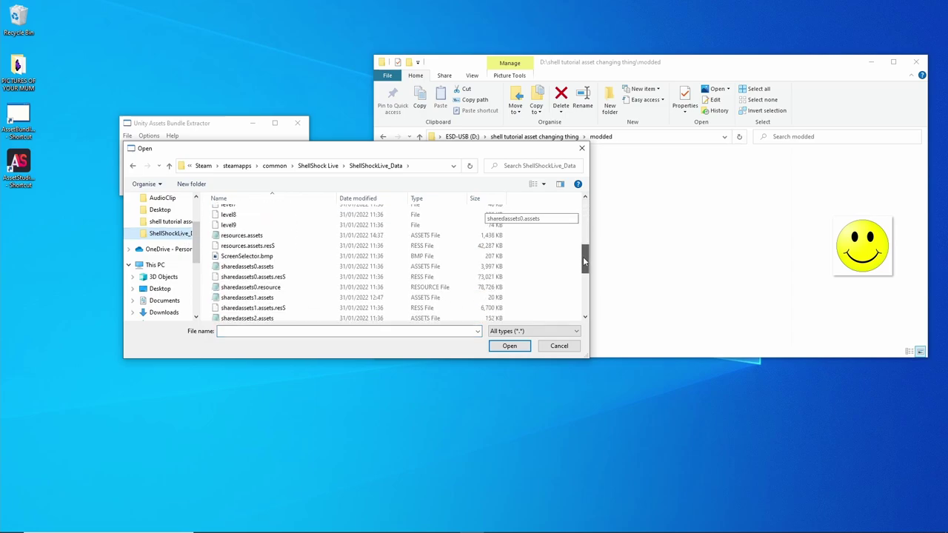
left_click(236, 236)
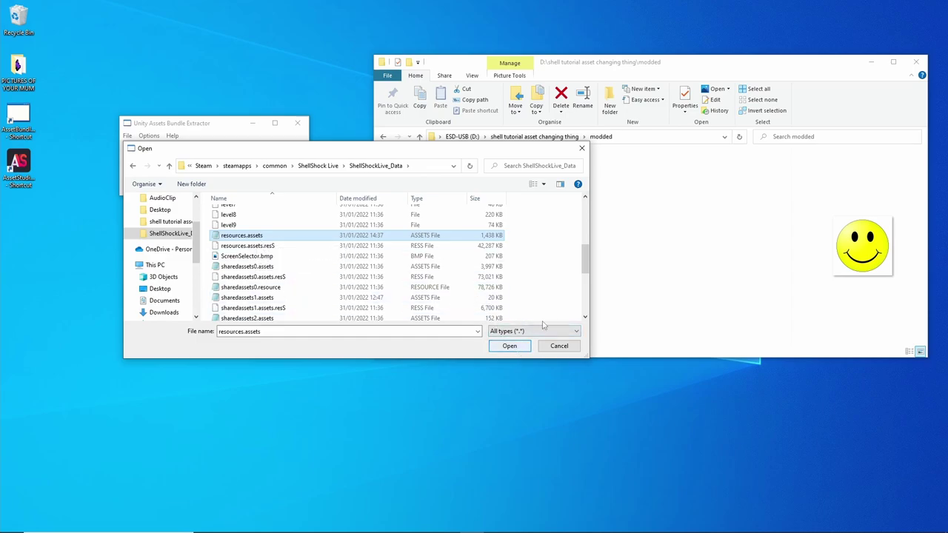
left_click(638, 68)
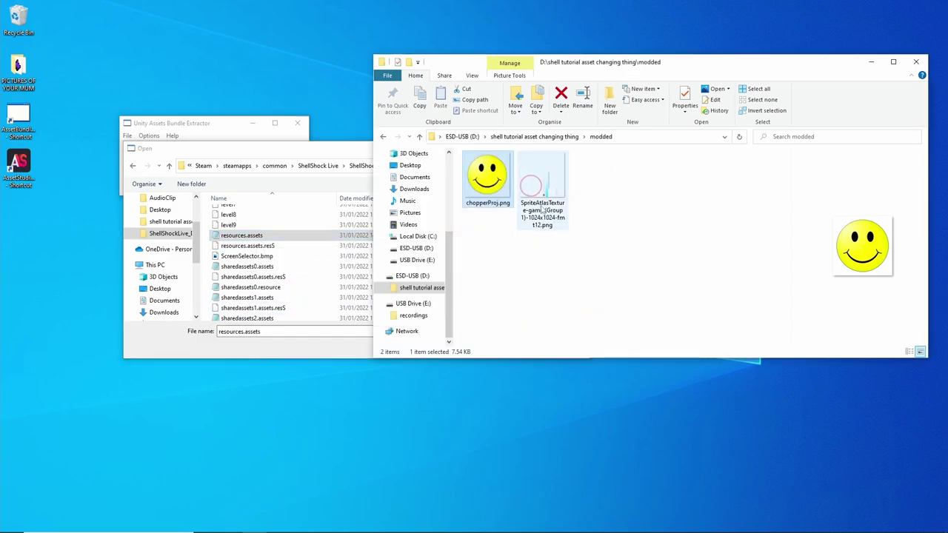
left_click(308, 239)
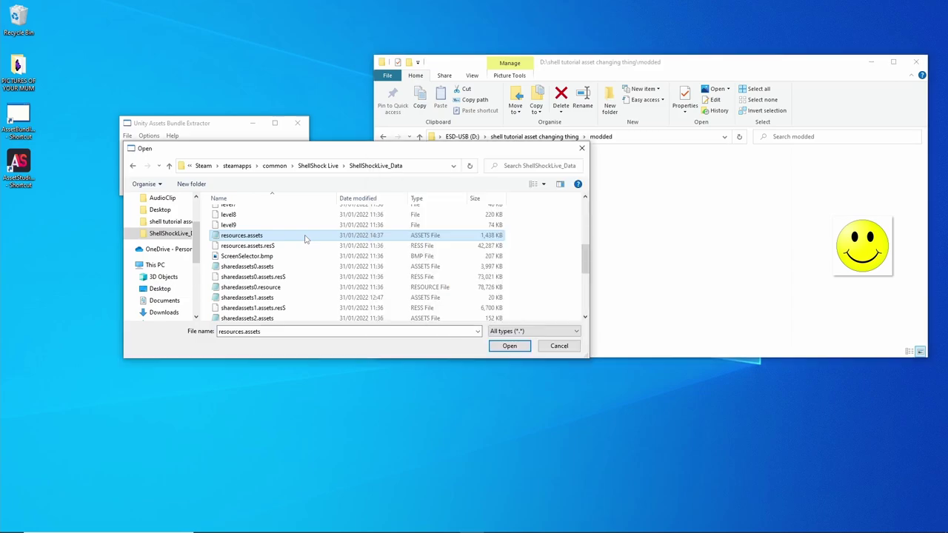
left_click(513, 350)
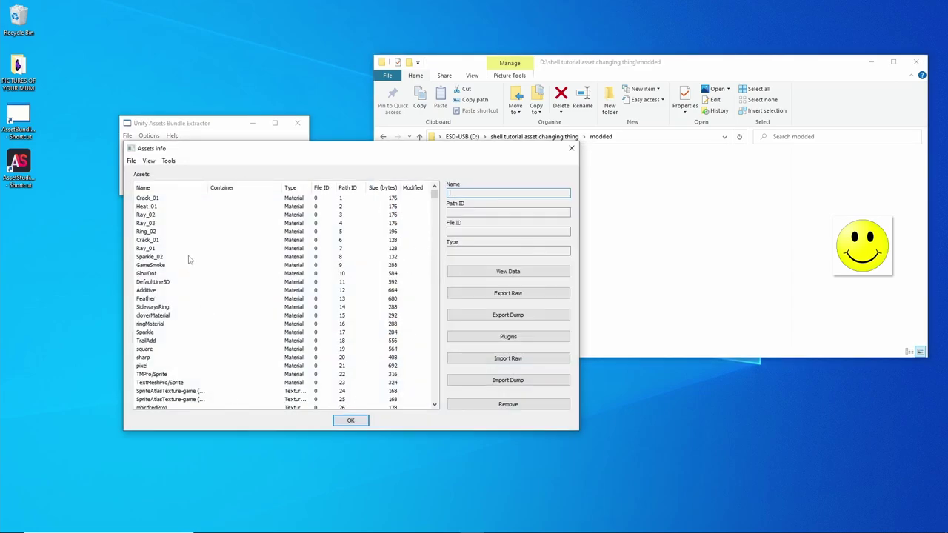
Search the assets by name for "SpriteAtlasTexture-game (Group 1)-1024x1024-fmt12" and select the matching texture
left_click(151, 161)
left_click(176, 171)
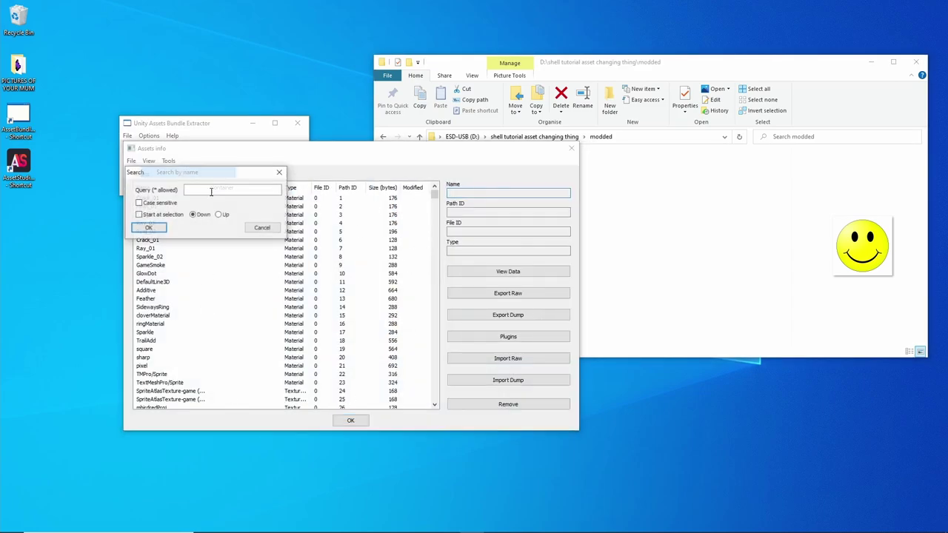
key("ctrl+v")
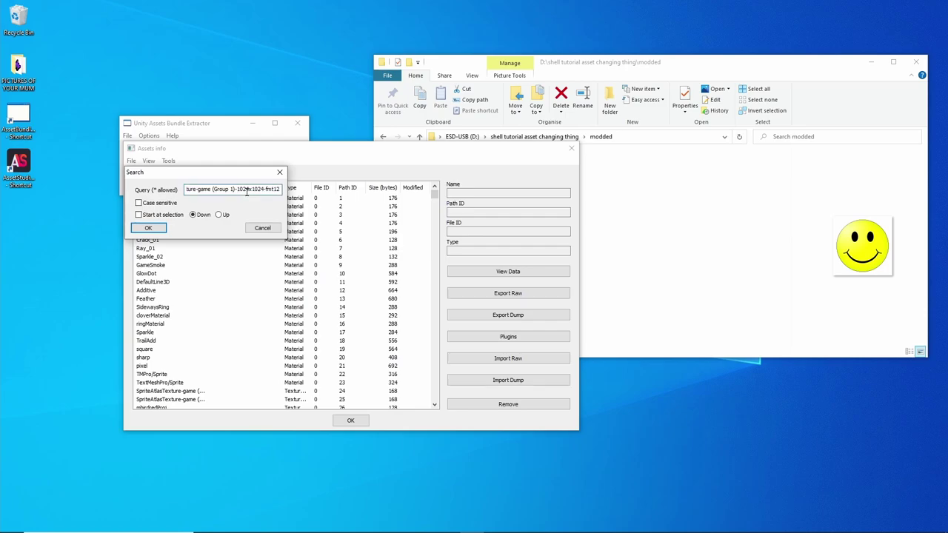
key("Return")
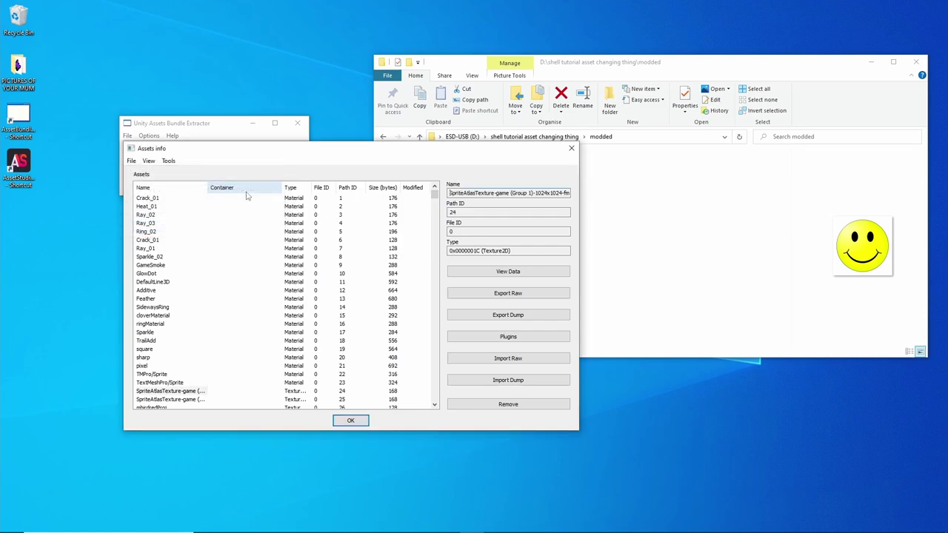
left_click(190, 391)
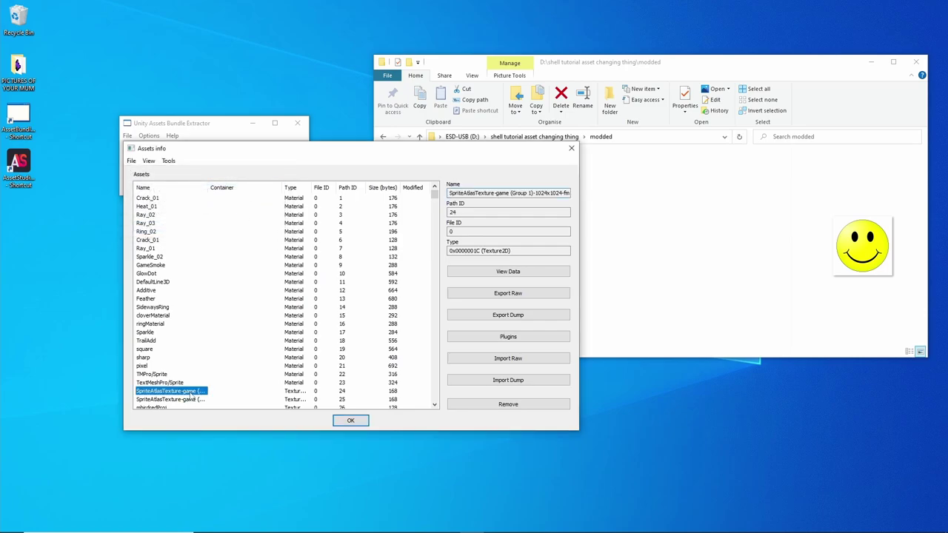
Open the selected sprite atlas texture for editing with the Edit plugin
left_click(503, 340)
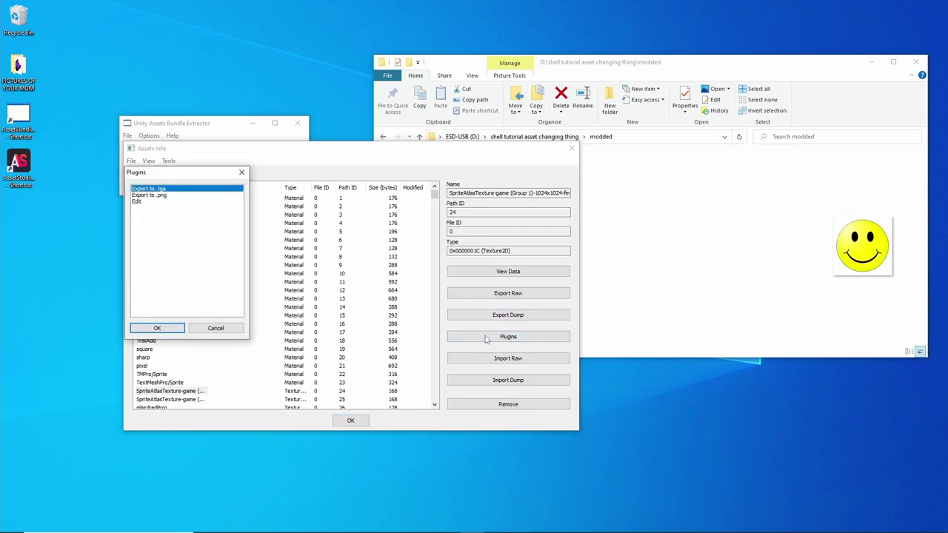
left_click(148, 201)
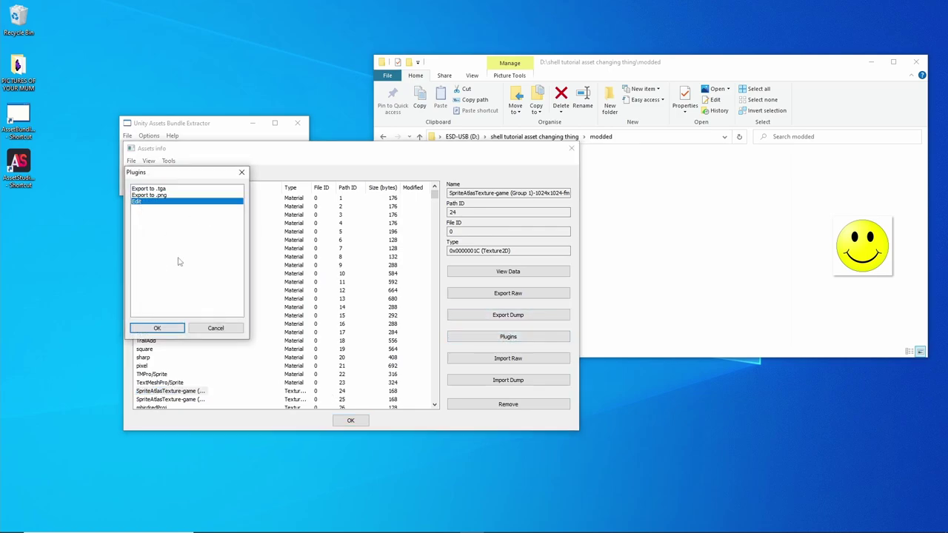
double_click(143, 205)
Load "SpriteAtlasTexture-game (Group 1)-1024x1024-fmt12.png" from "modded" as the new texture and apply it with Normal (multithread) quality
left_click(212, 354)
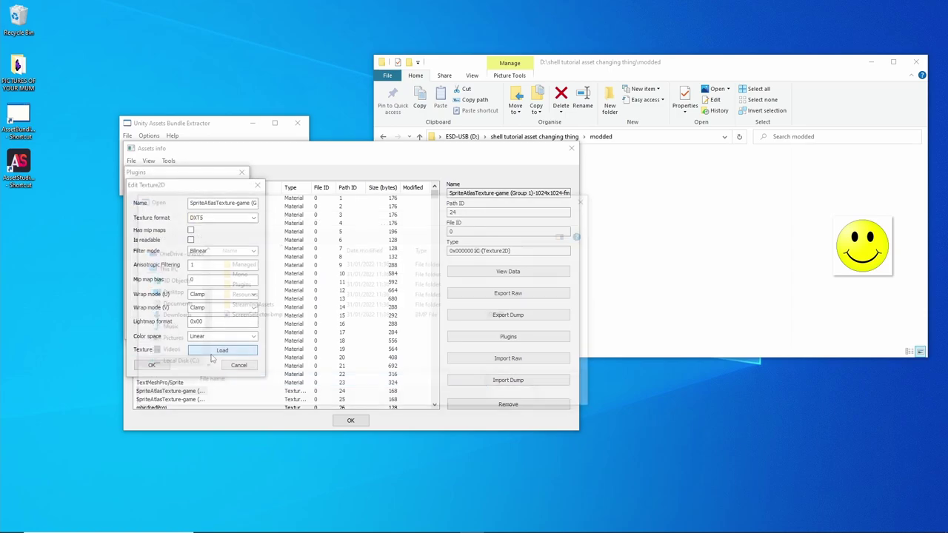
scroll(177, 311, "down", 3)
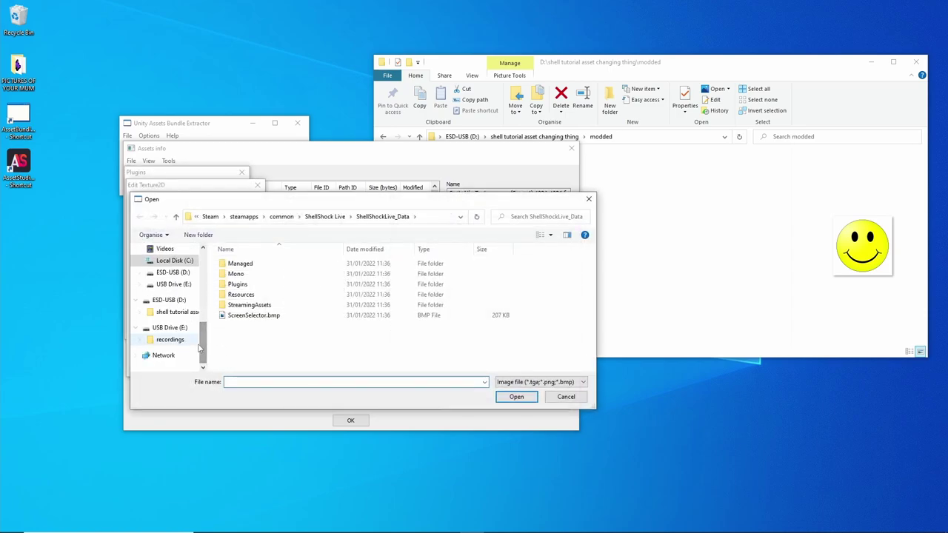
left_click(190, 311)
double_click(240, 265)
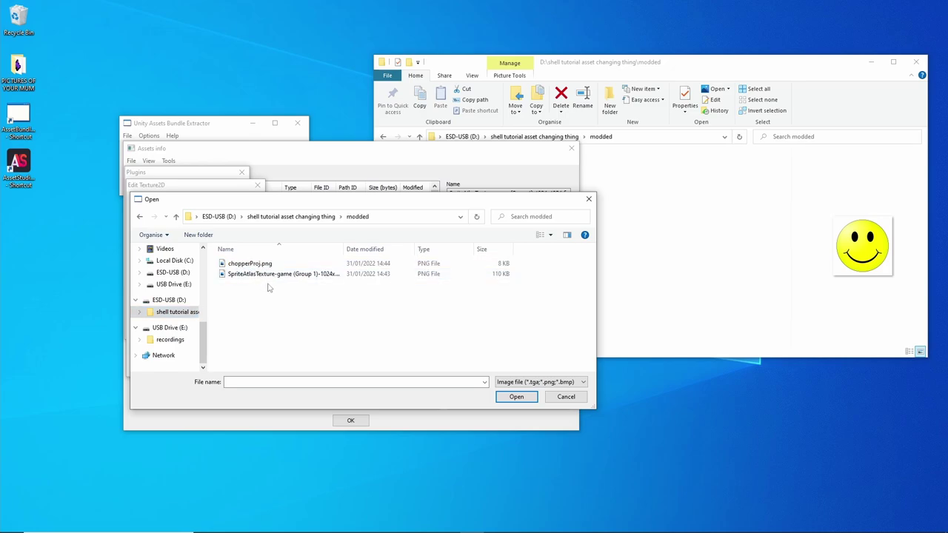
left_click(291, 275)
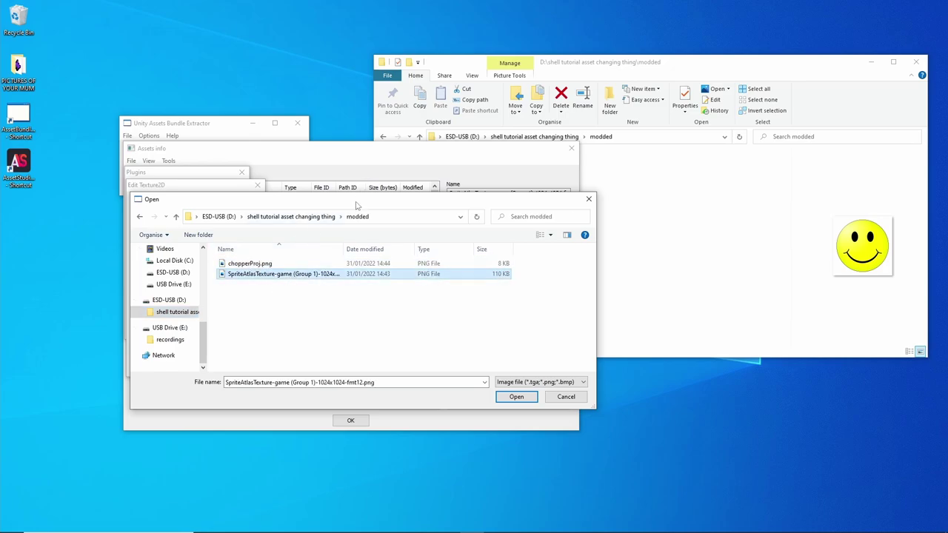
left_click_drag(357, 205, 579, 226)
left_click(737, 417)
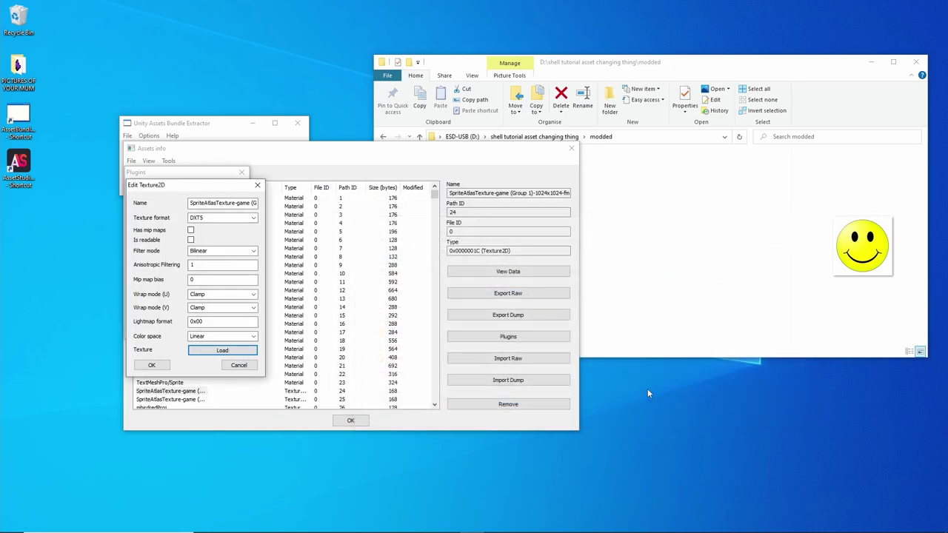
left_click(164, 366)
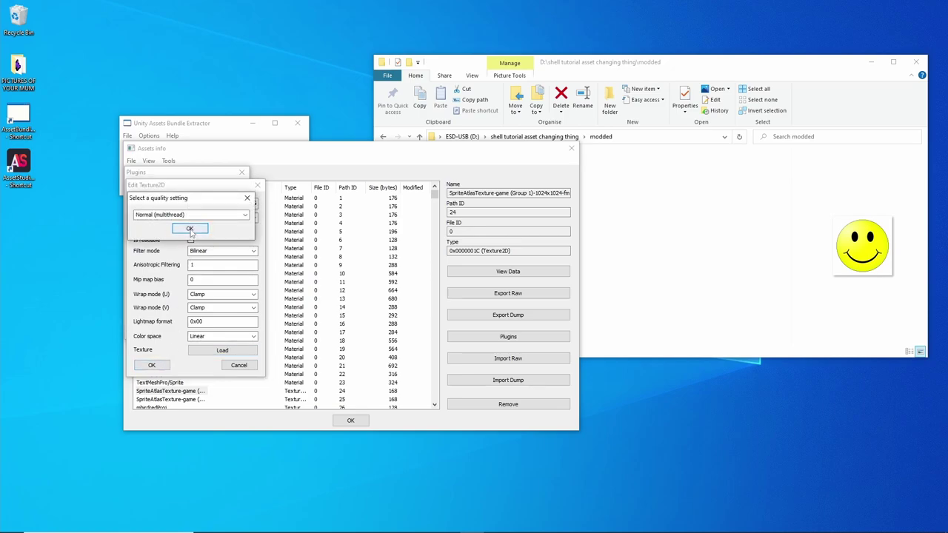
left_click(190, 230)
Search the assets by name for "chopper" to select the chopperProj texture
left_click(148, 161)
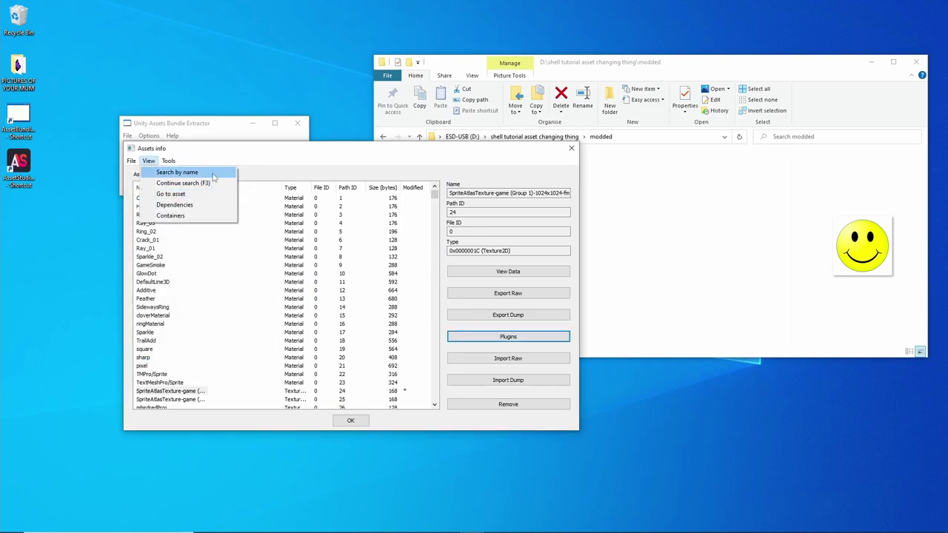
left_click(170, 171)
key("ctrl+a")
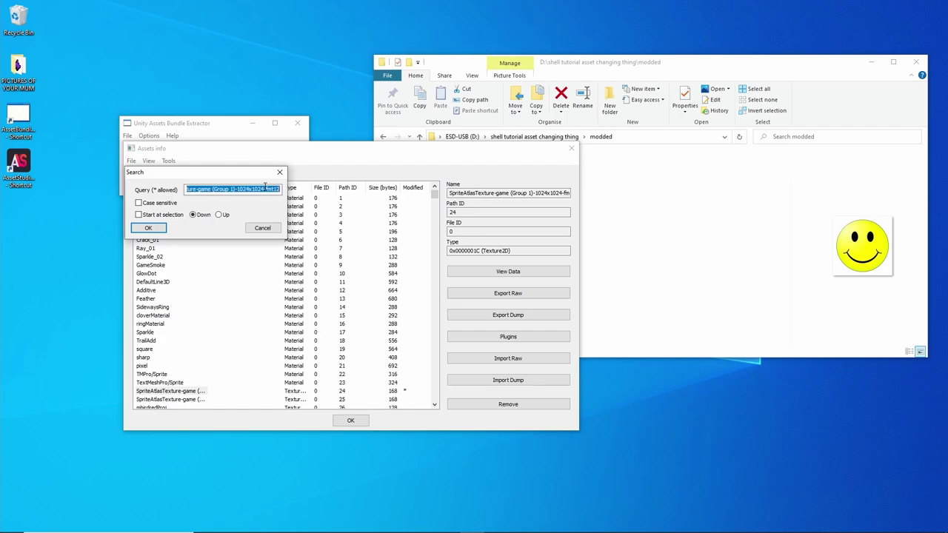
type("chopper")
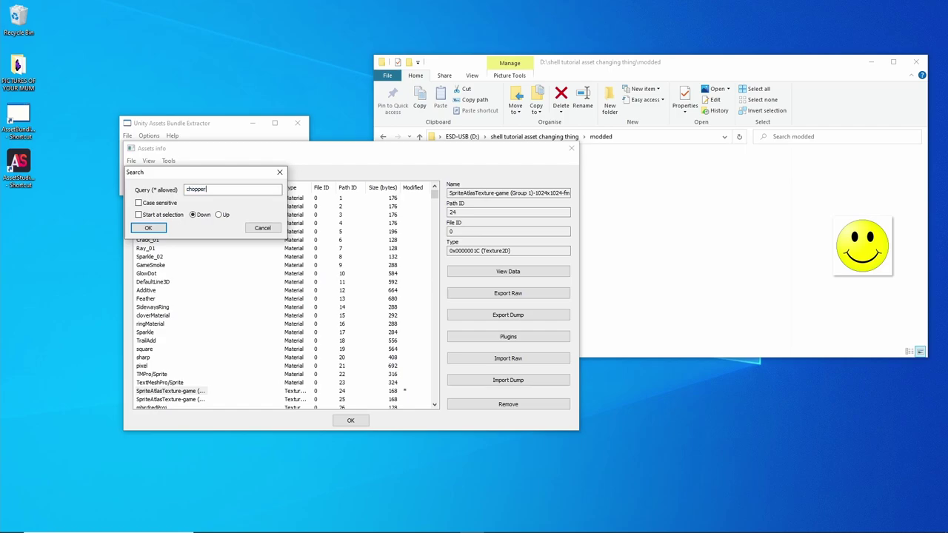
key("Return")
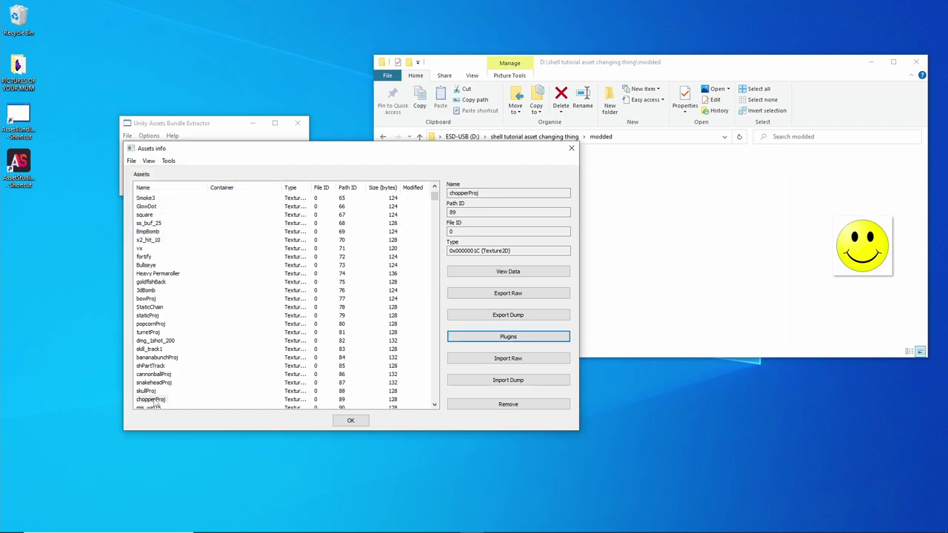
Edit the chopperProj texture with the Edit plugin, loading "chopperProj.png" from "modded" as its new image and applying it
left_click(499, 338)
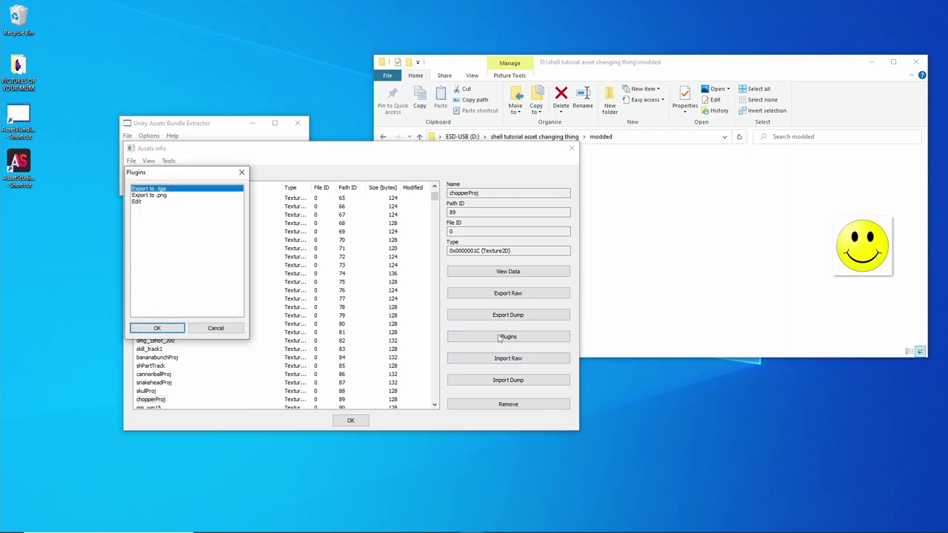
left_click(141, 201)
left_click(157, 328)
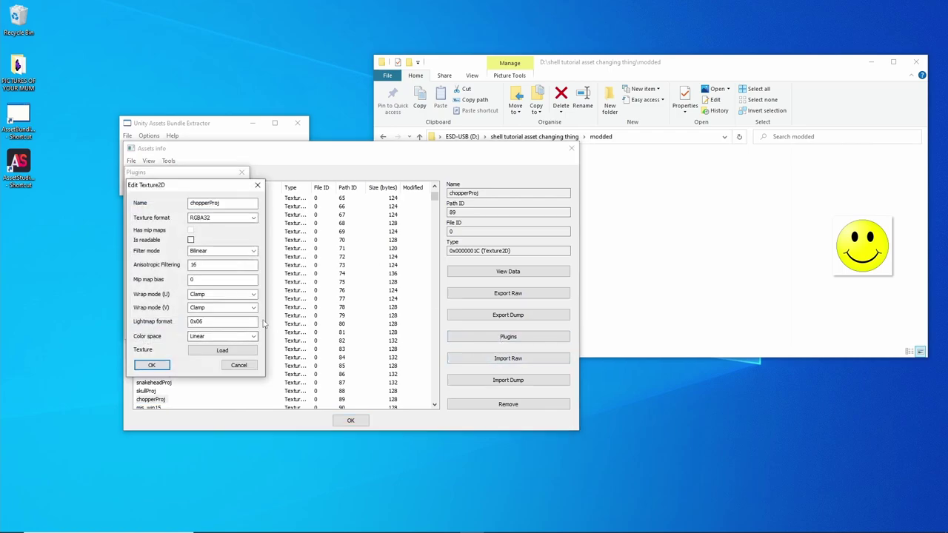
left_click(239, 352)
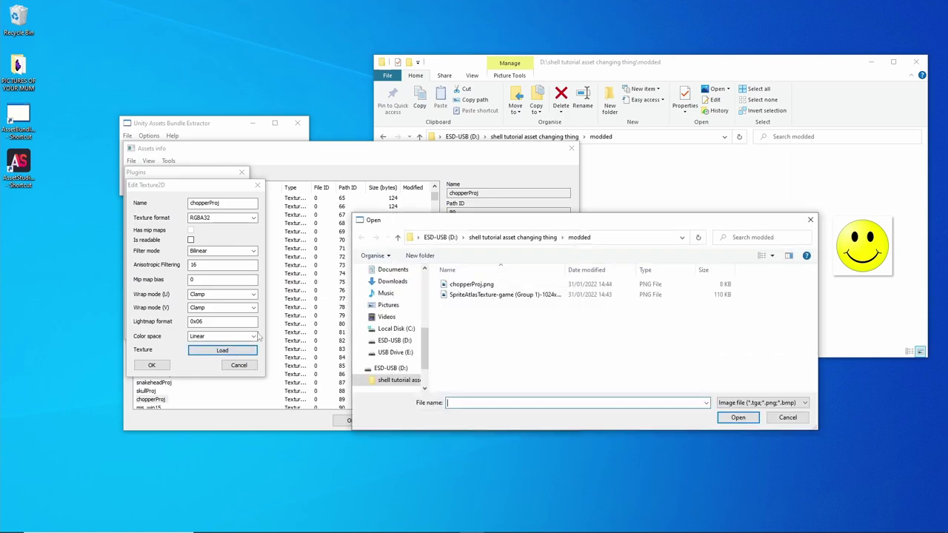
left_click(471, 284)
left_click(739, 417)
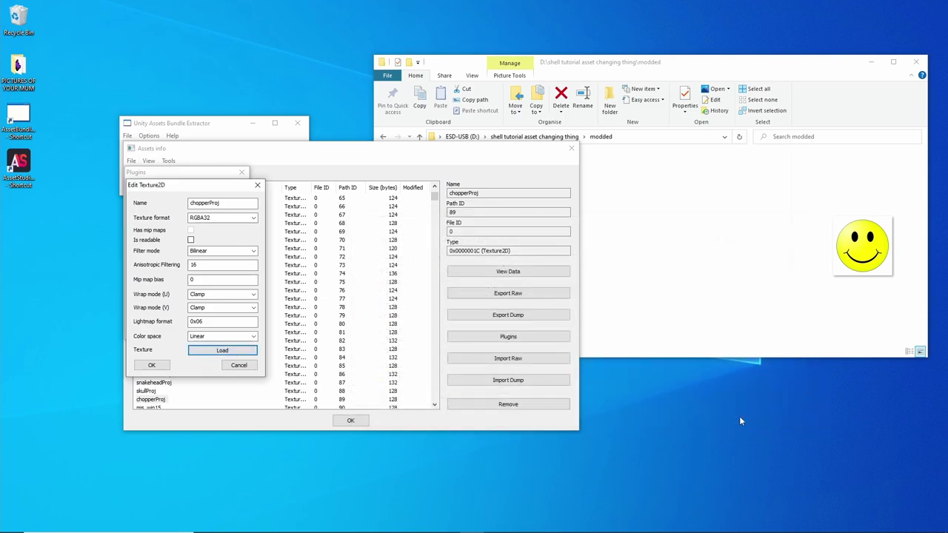
left_click(152, 366)
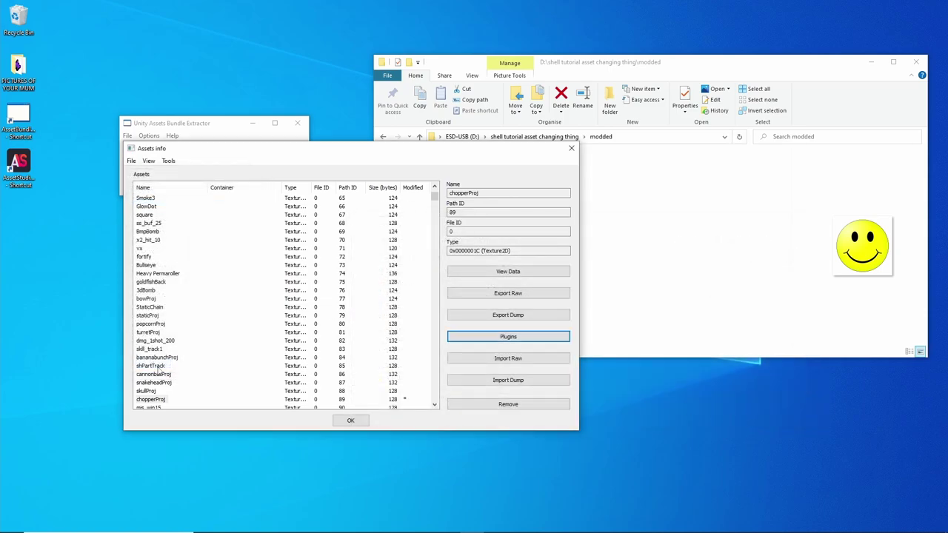
Close the assets info and save the changes as "resources.assets" in the "modded" folder
left_click(355, 421)
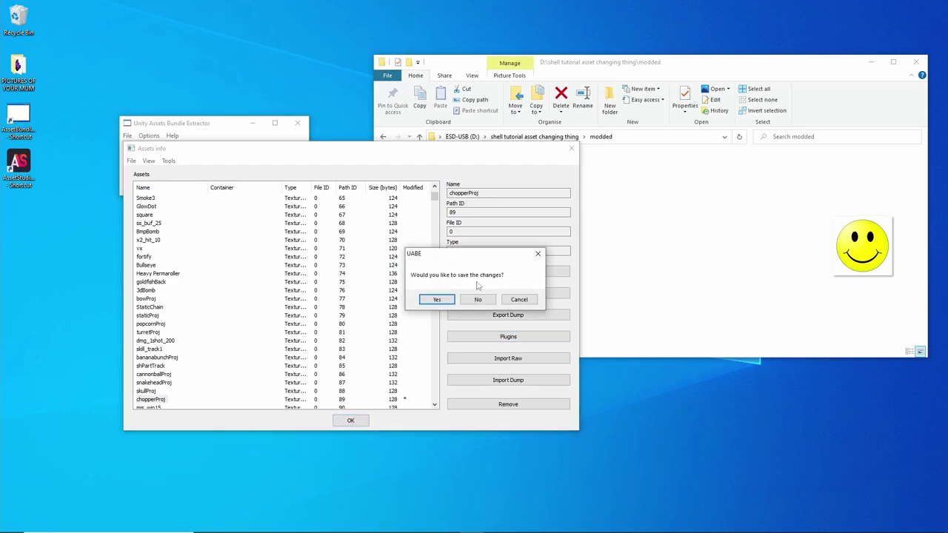
left_click(444, 301)
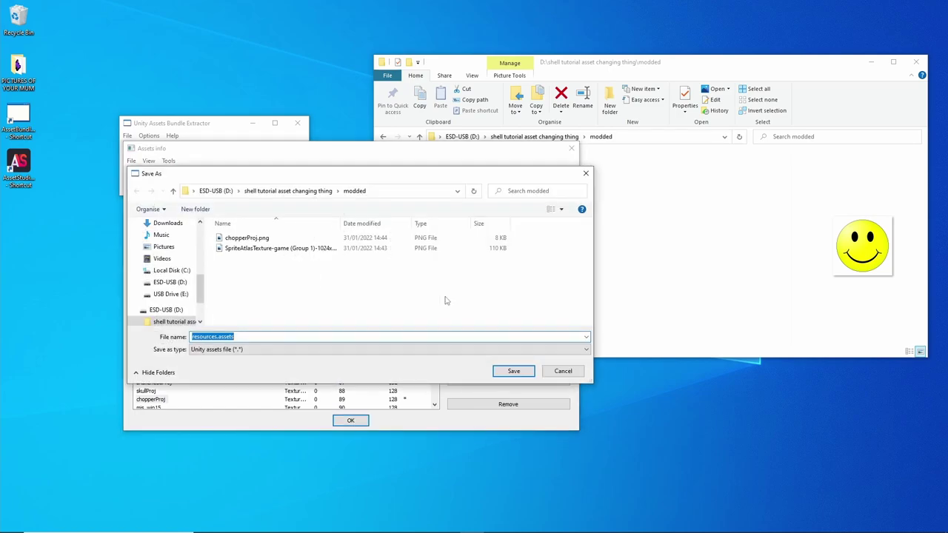
left_click_drag(416, 176, 409, 258)
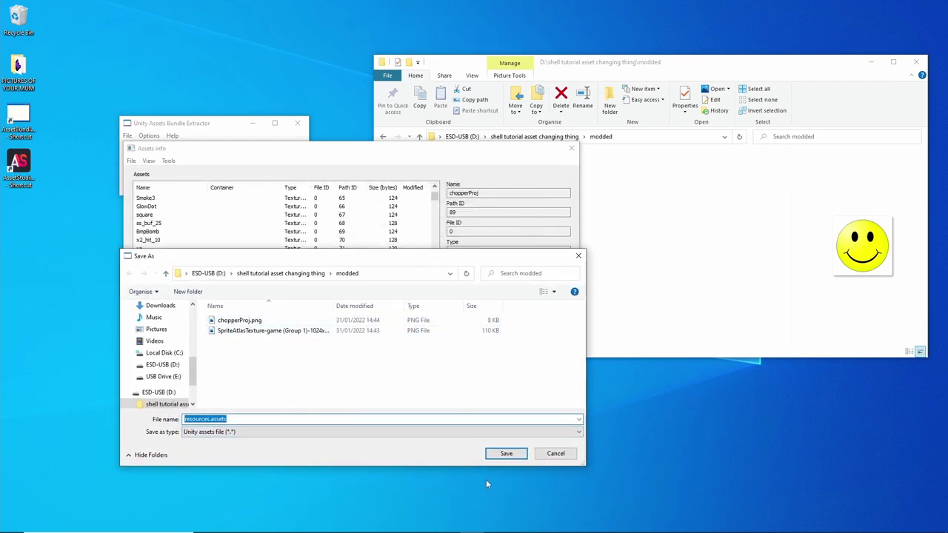
left_click(504, 454)
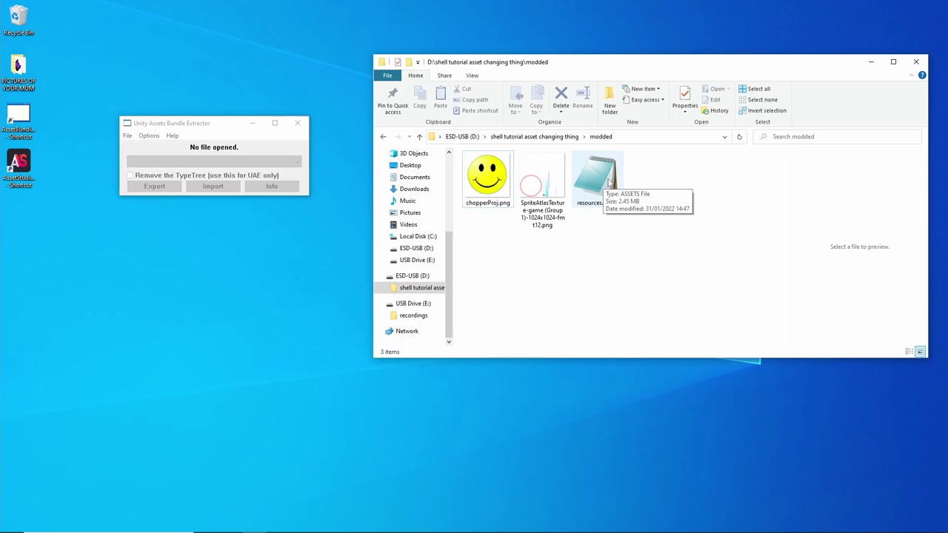
Rename the game's "resources.assets" in the ShellShockLive_Data folder as "ORIGINALresources.assets"
left_click_drag(446, 312, 456, 254)
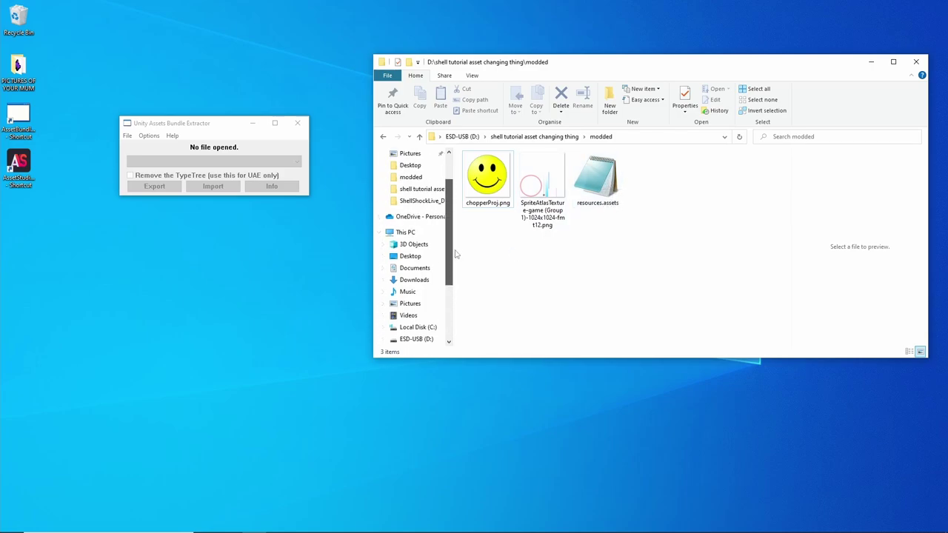
left_click(423, 200)
scroll(526, 278, "down", 5)
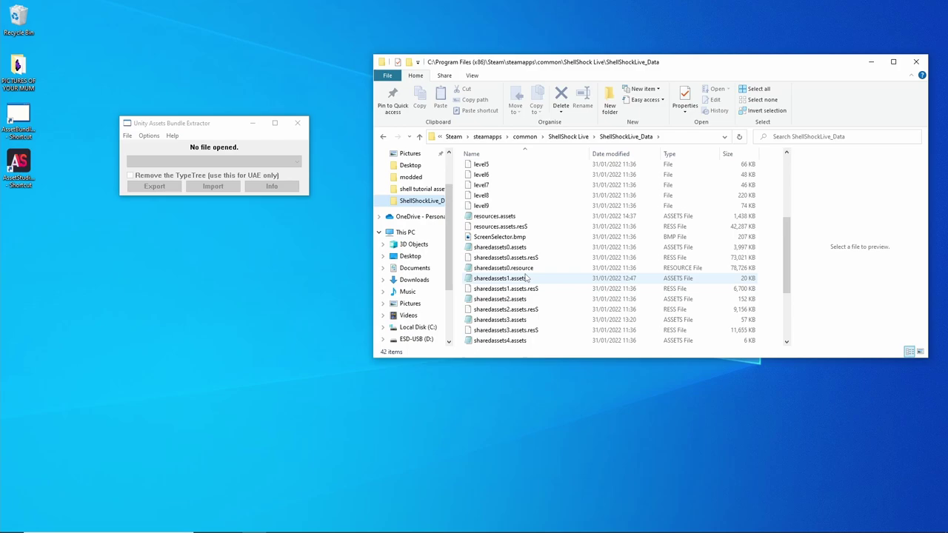
left_click(494, 217)
left_click(480, 217)
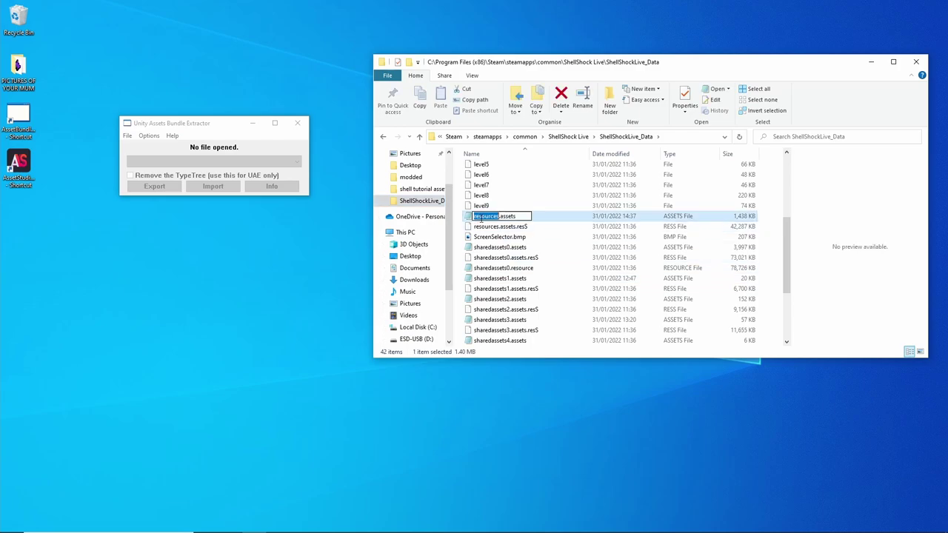
key("Home")
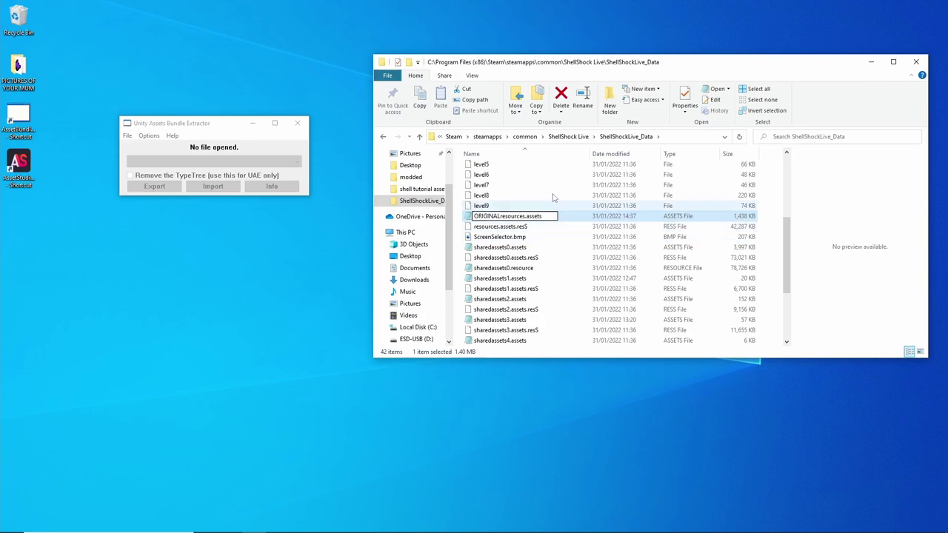
key("Return")
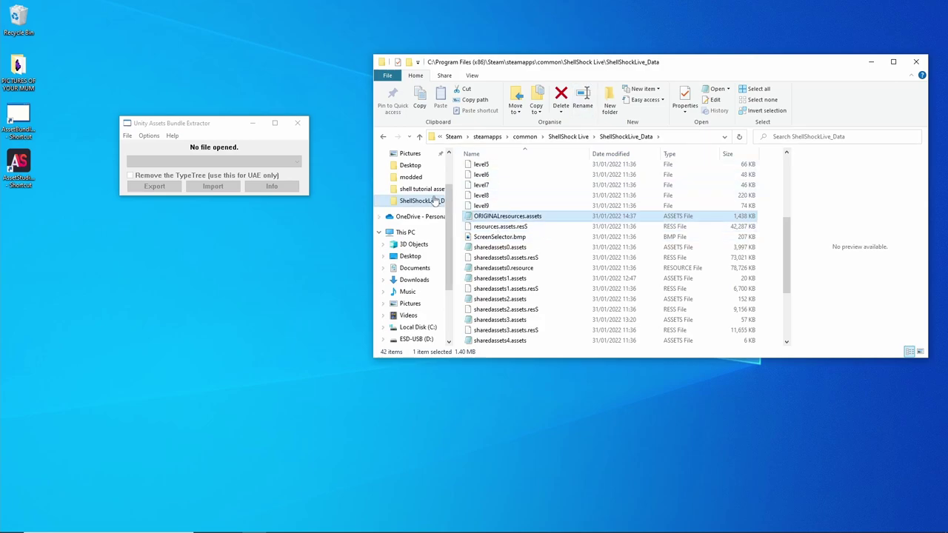
Copy the modified "resources.assets" from "modded" into ShellShockLive_Data and select it there
left_click(411, 177)
left_click_drag(543, 178, 414, 208)
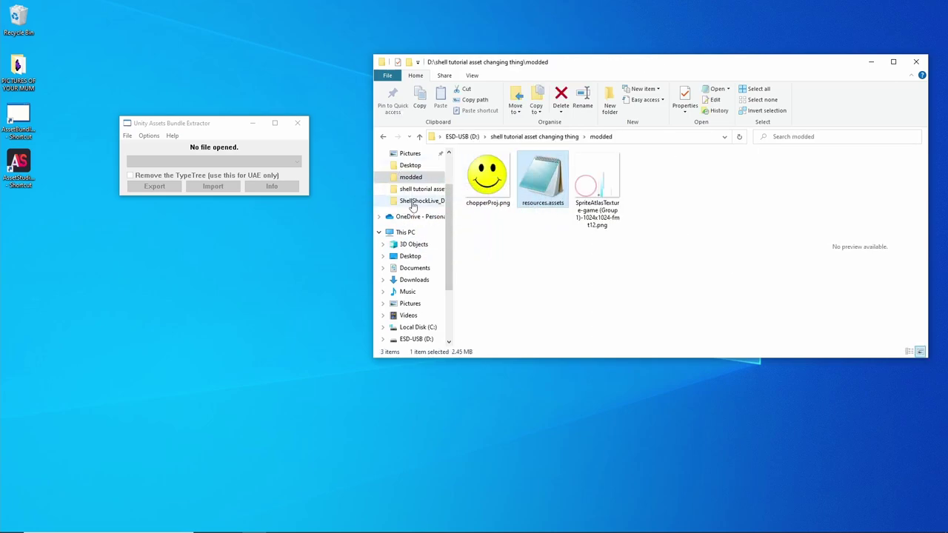
left_click(413, 203)
scroll(565, 296, "down", 3)
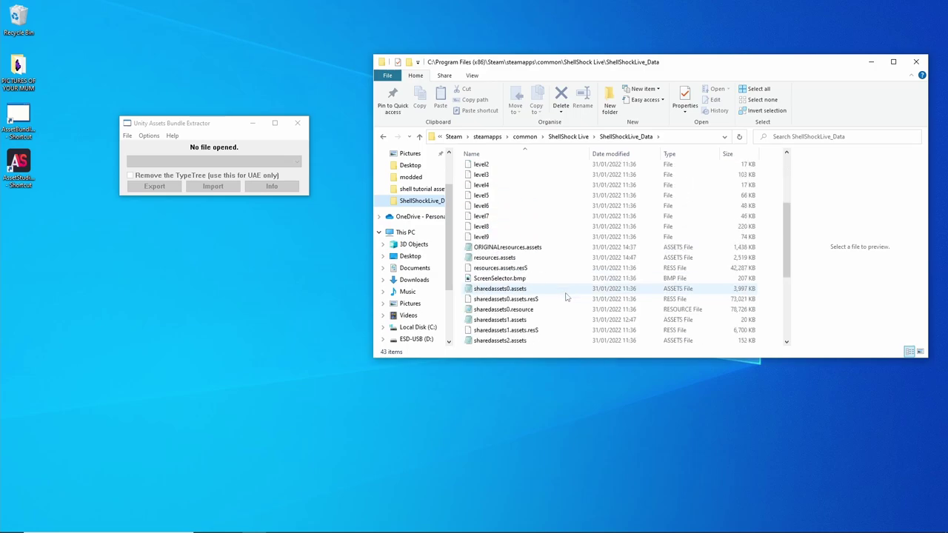
left_click(510, 260)
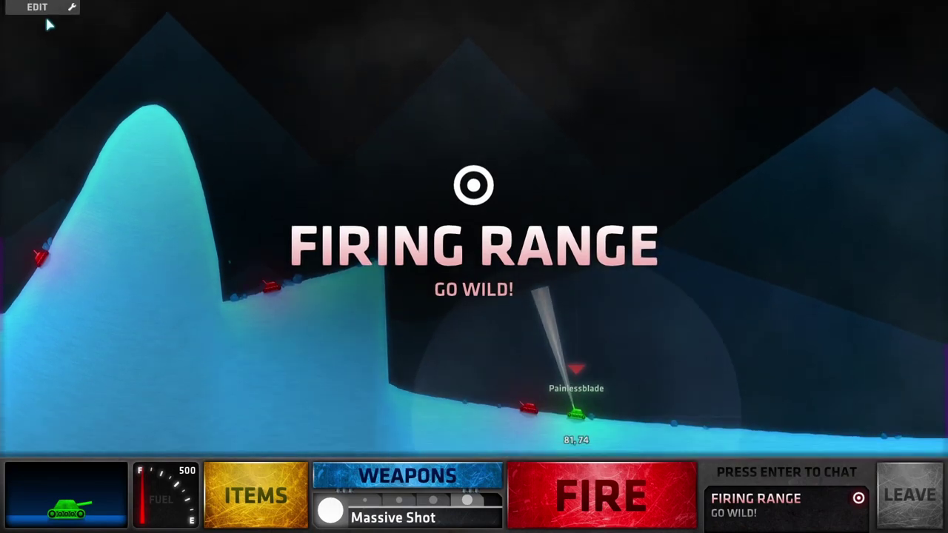
Enter edit mode in the ShellShock Live firing range and switch the terrain to the flat basin with steep walls on both sides
left_click(38, 8)
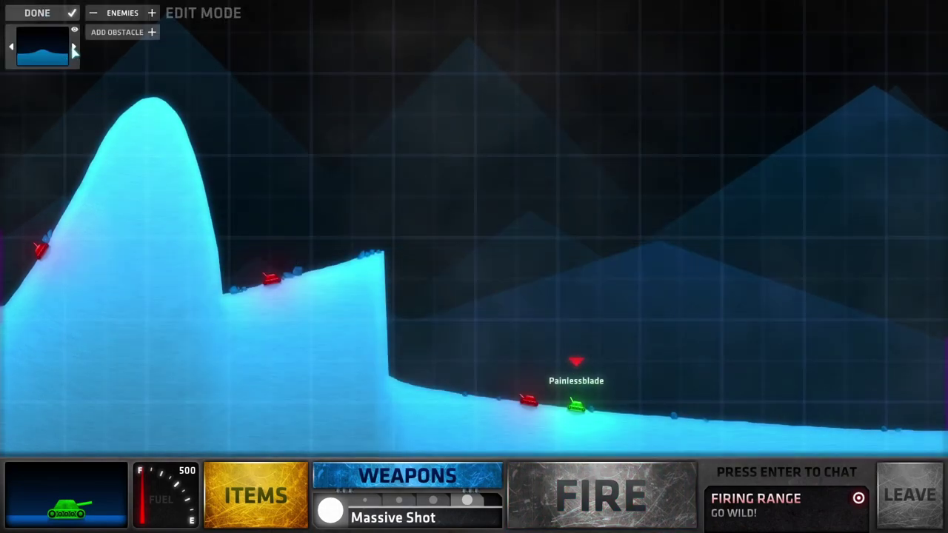
left_click(74, 48)
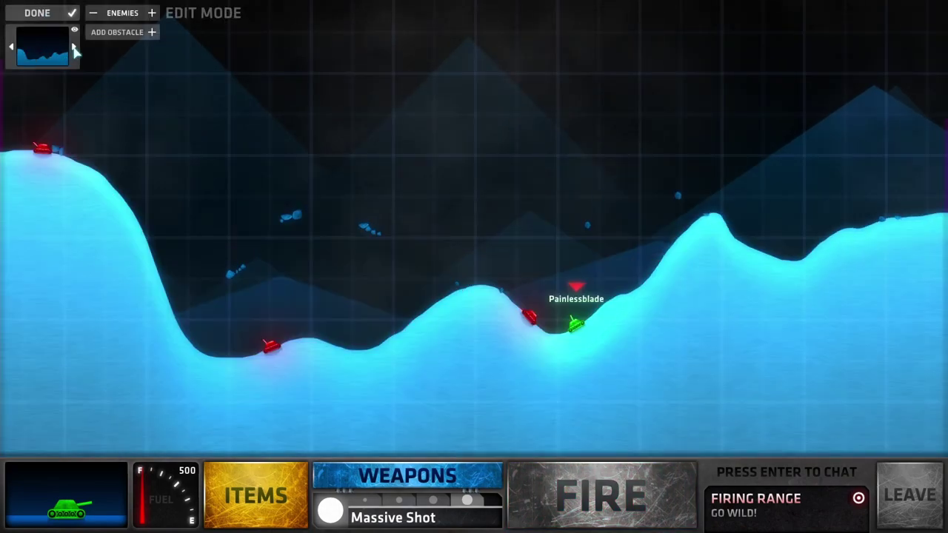
left_click(74, 47)
left_click(74, 48)
Add a straight bumper obstacle, place it upright above the terrain between the two leftmost mountain peaks, and enlarge it
left_click(143, 31)
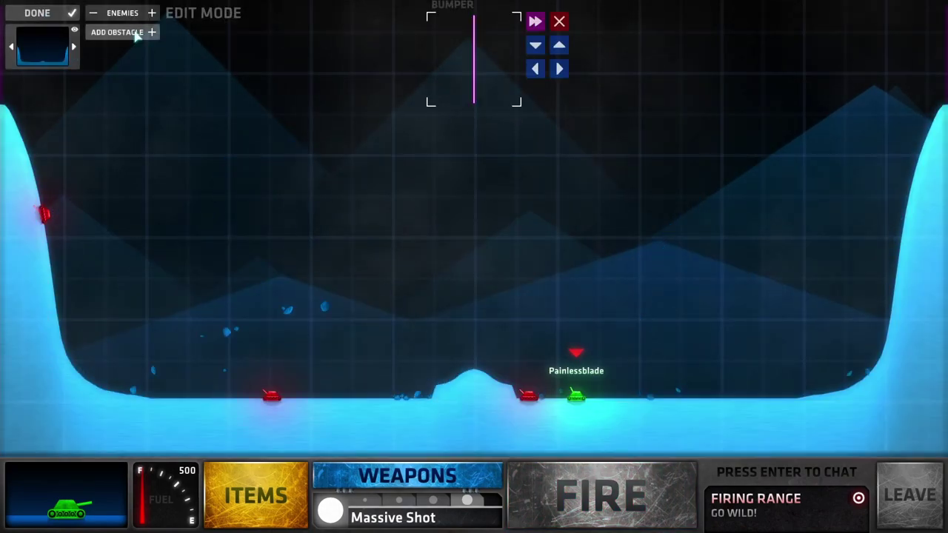
left_click_drag(475, 67, 304, 211)
left_click(311, 159)
left_click(313, 156)
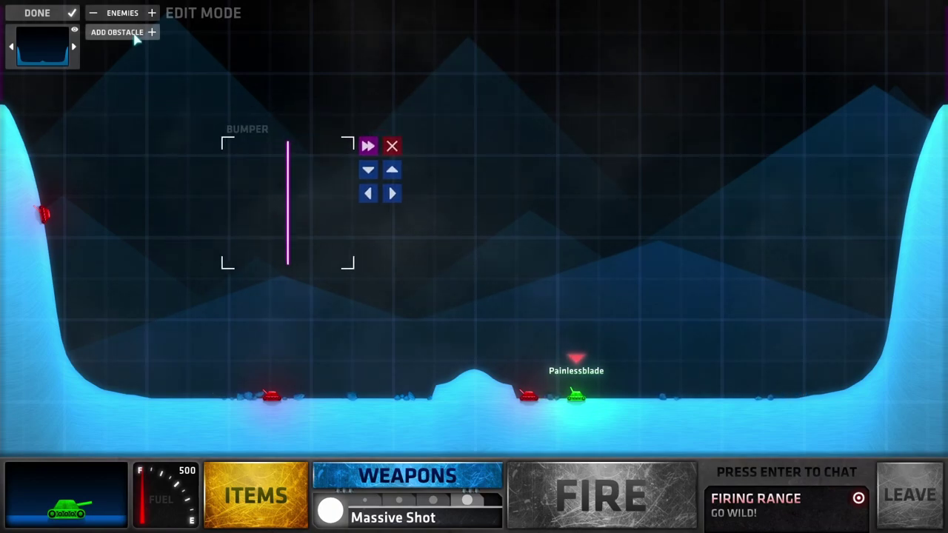
Add a second obstacle as an enlarged circle bumper high above the central mound, and finish editing the range
left_click(134, 33)
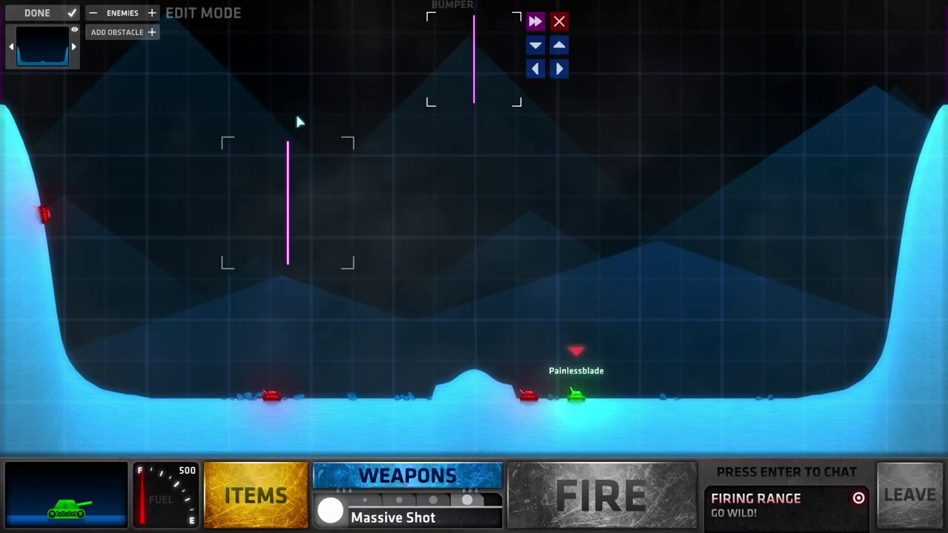
left_click(536, 22)
left_click_drag(501, 97, 489, 164)
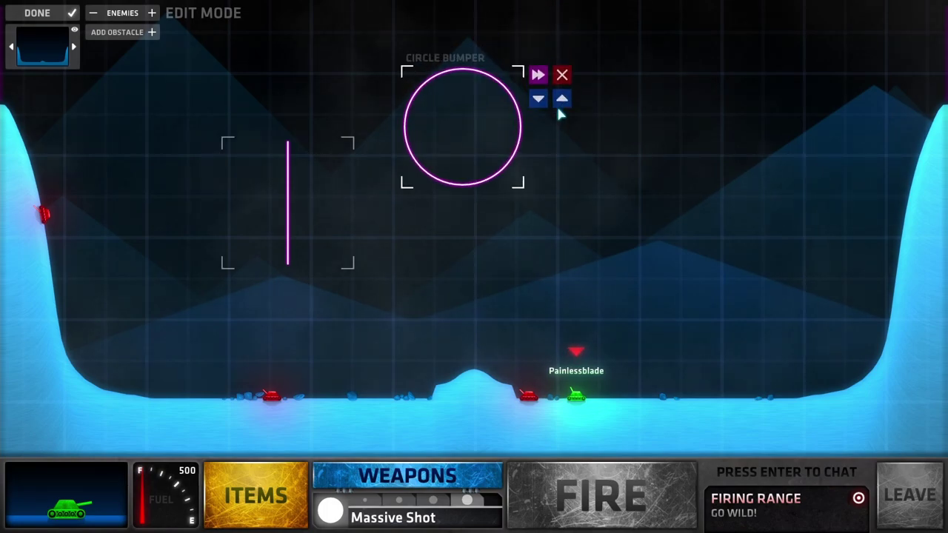
left_click(561, 99)
left_click(34, 13)
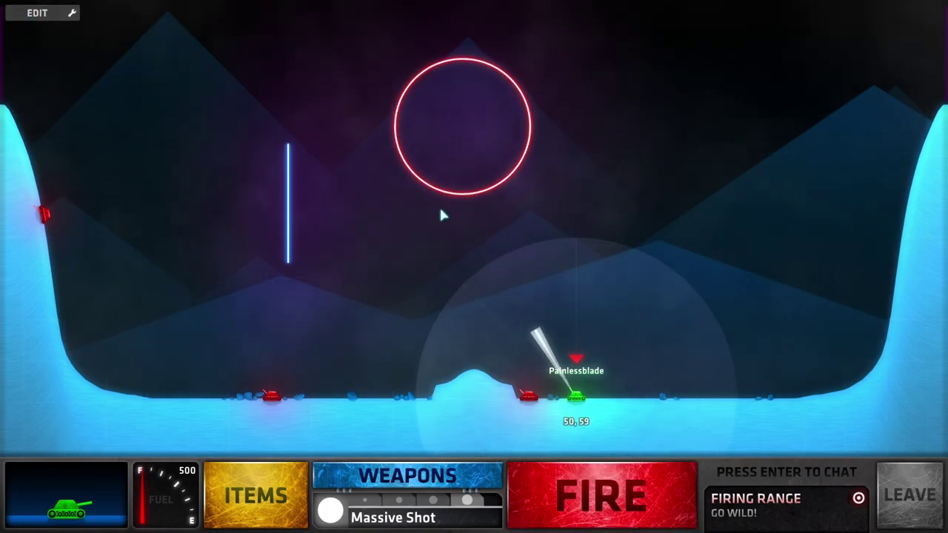
Choose the Apache weapon, aim almost straight up, move the tank to the right, and fire
left_click(336, 481)
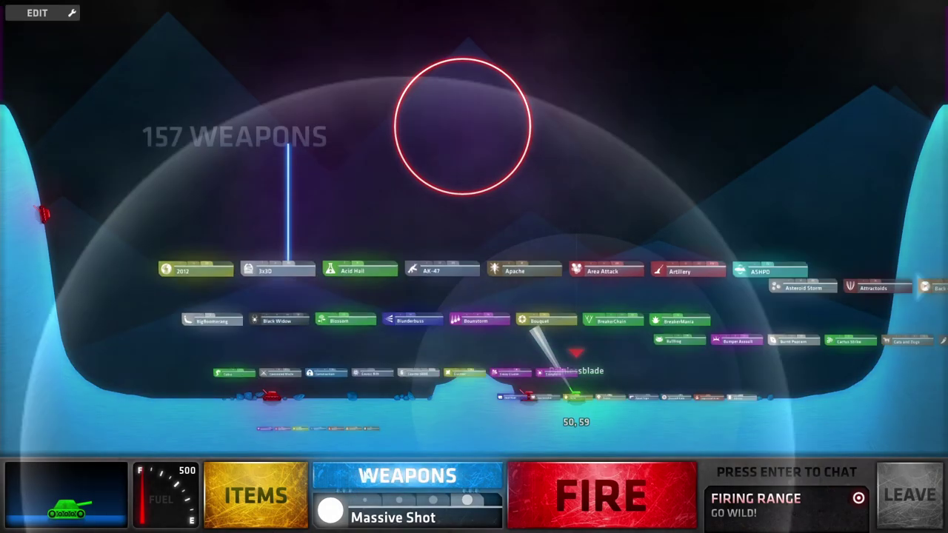
left_click(637, 178)
left_click_drag(615, 318, 600, 299)
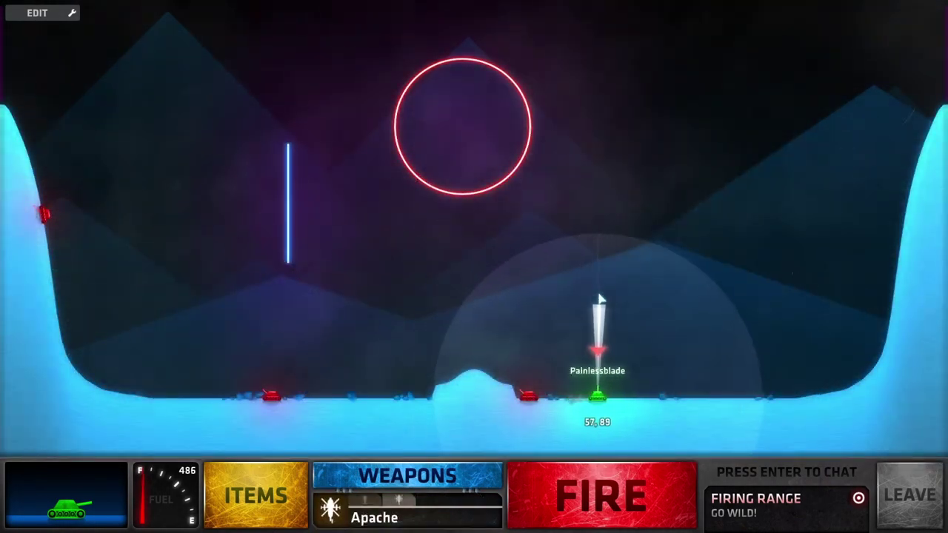
key("Right")
key("space")
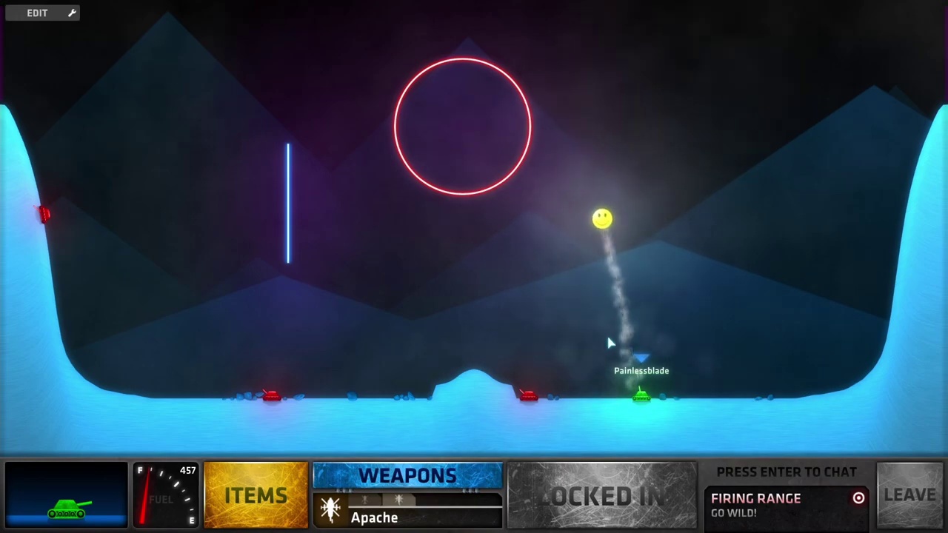